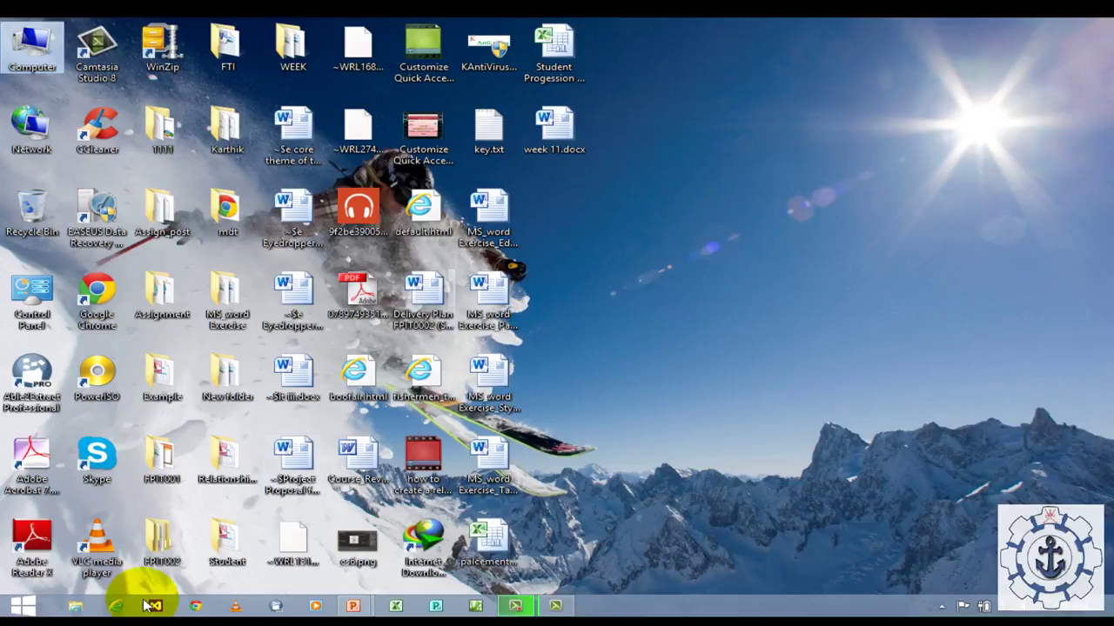
# - From the Start menu, show the Microsoft Office programs folder
pyautogui.click(26, 606)
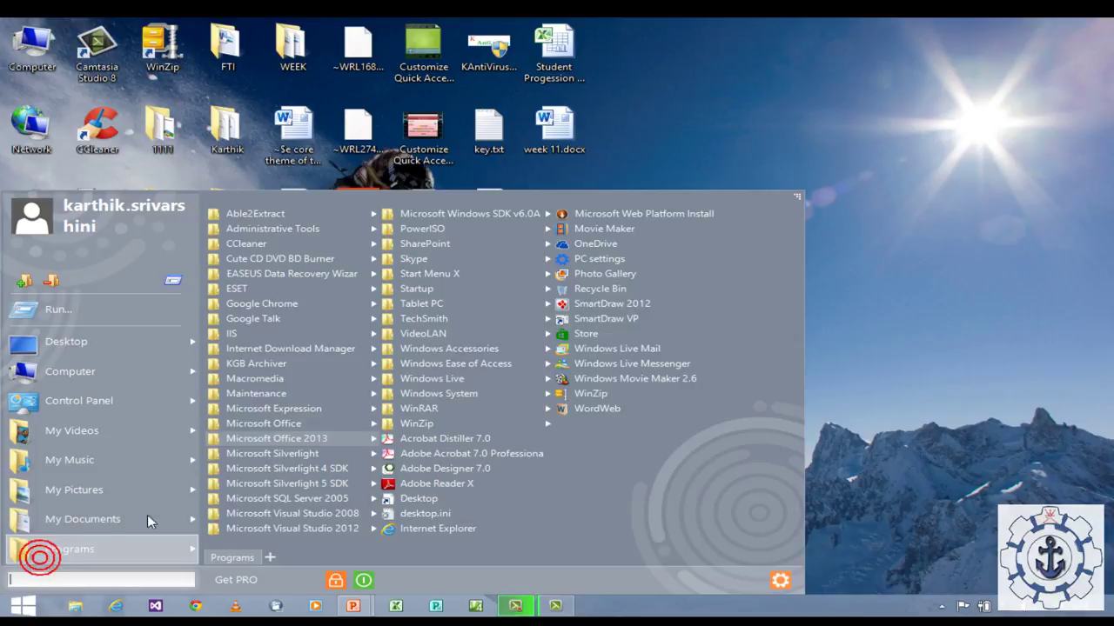
pyautogui.moveTo(225, 426)
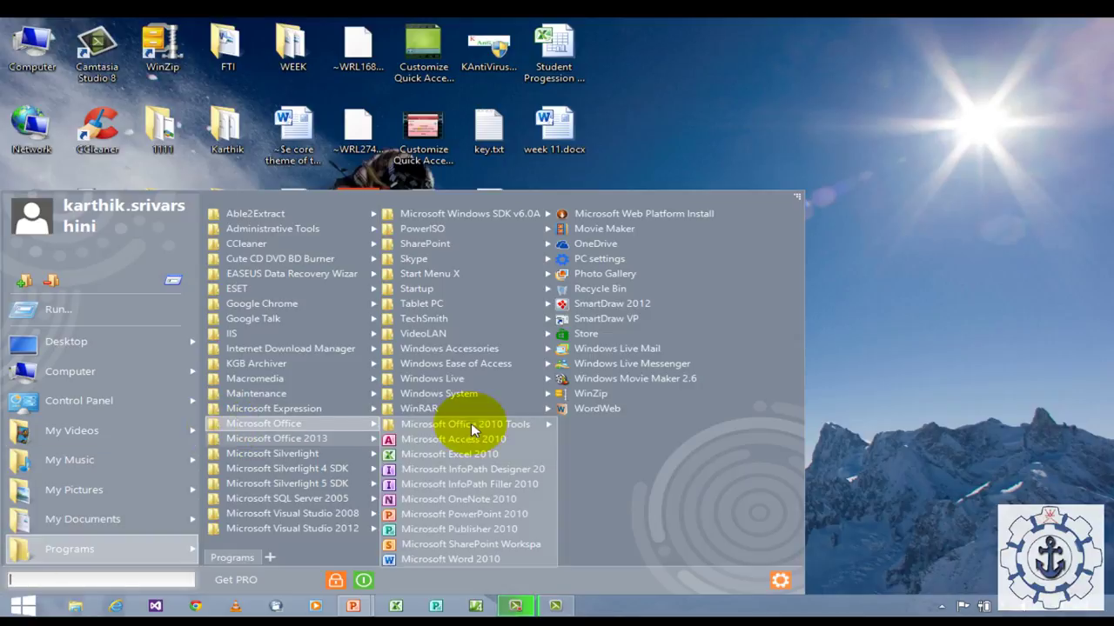
# - Launch Word 2010 and insert a new Excel Spreadsheet table into the blank document
pyautogui.click(461, 560)
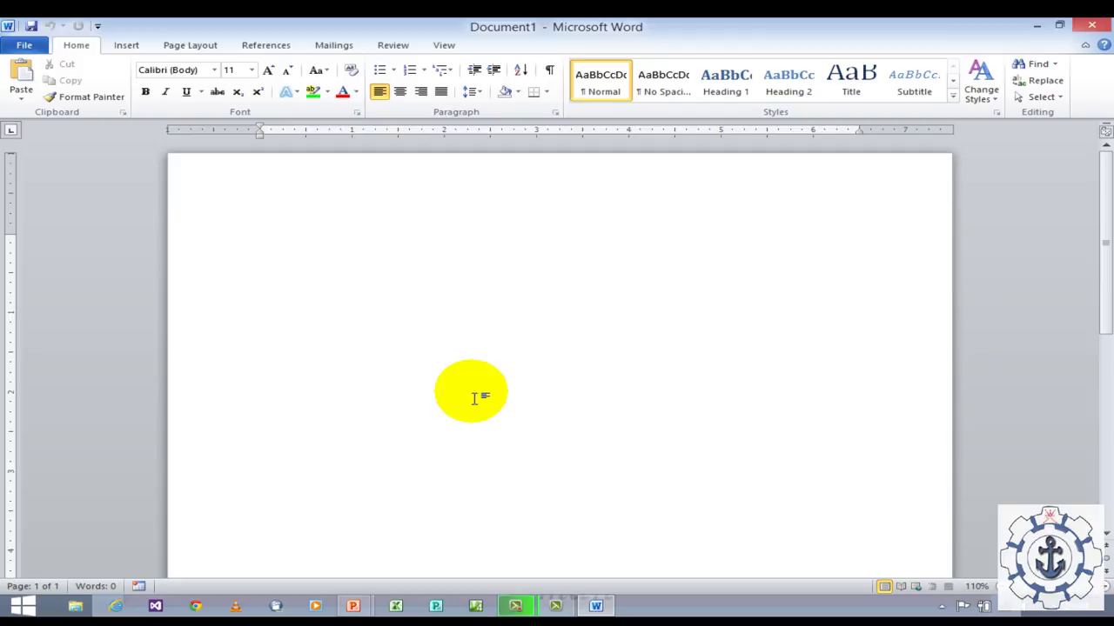
pyautogui.click(129, 47)
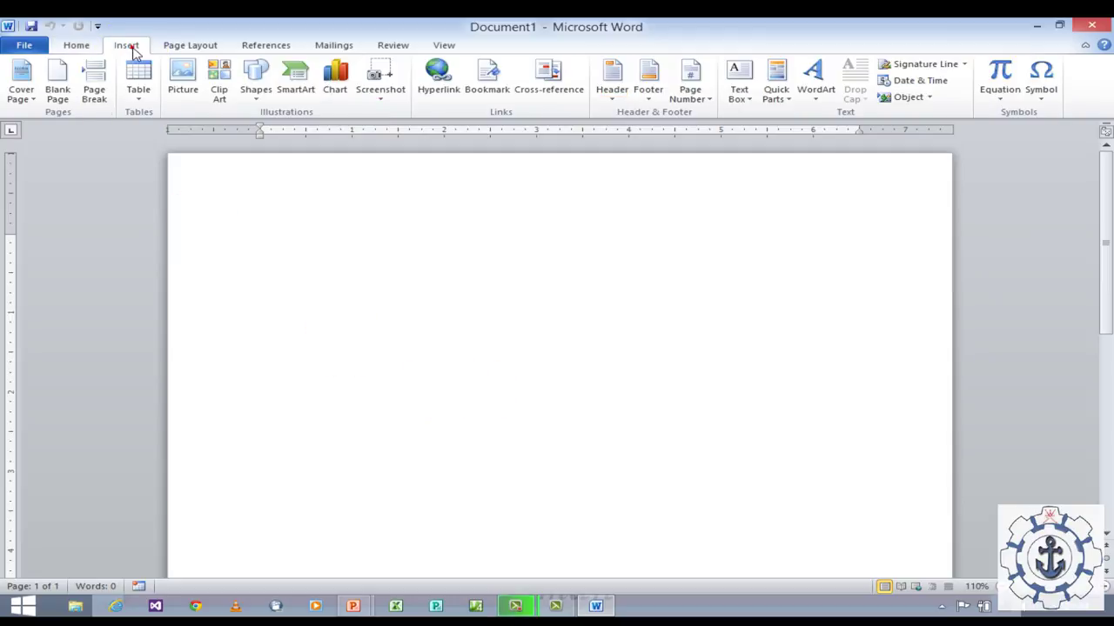
pyautogui.click(139, 101)
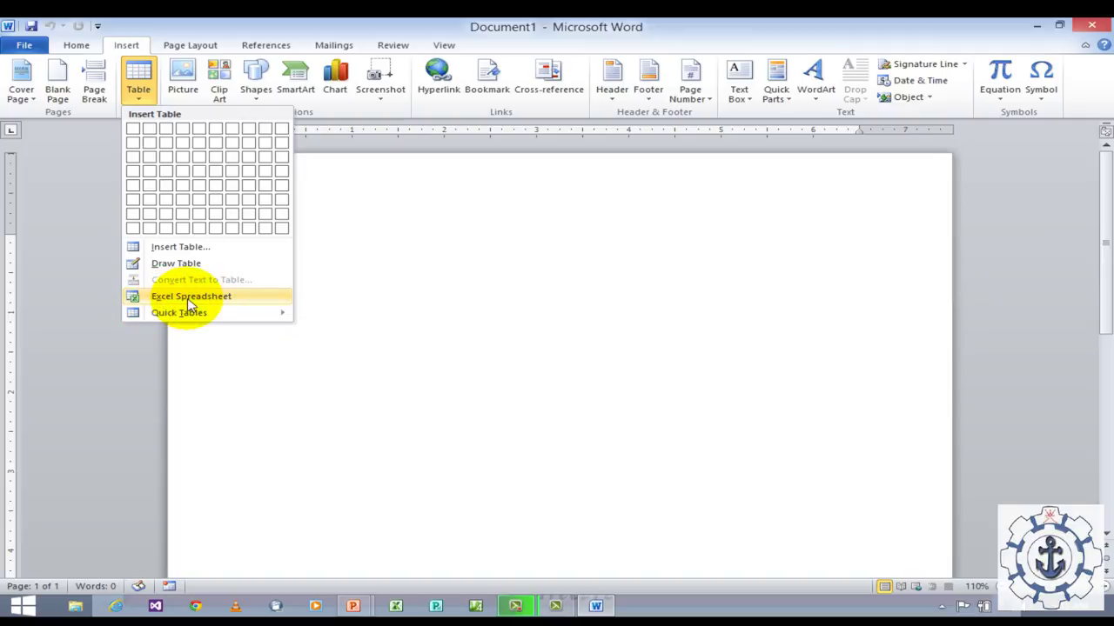
pyautogui.click(191, 299)
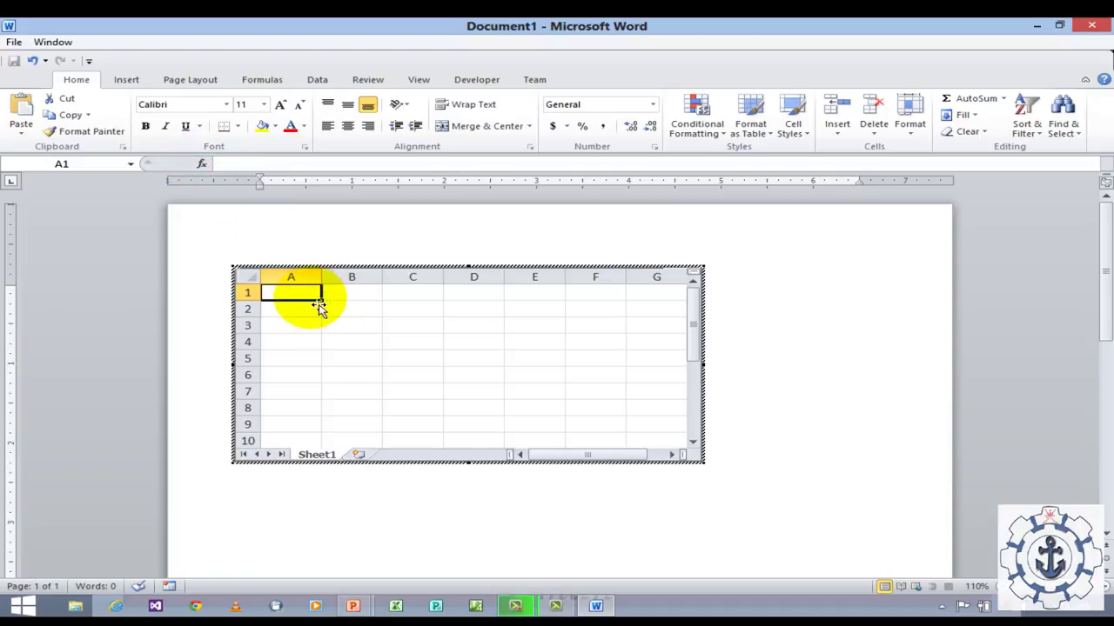
# - Merge and centre A1:G1, then enter the title 'Fishermen Training Institute - Salalah'
pyautogui.moveTo(301, 298); pyautogui.dragTo(636, 291)
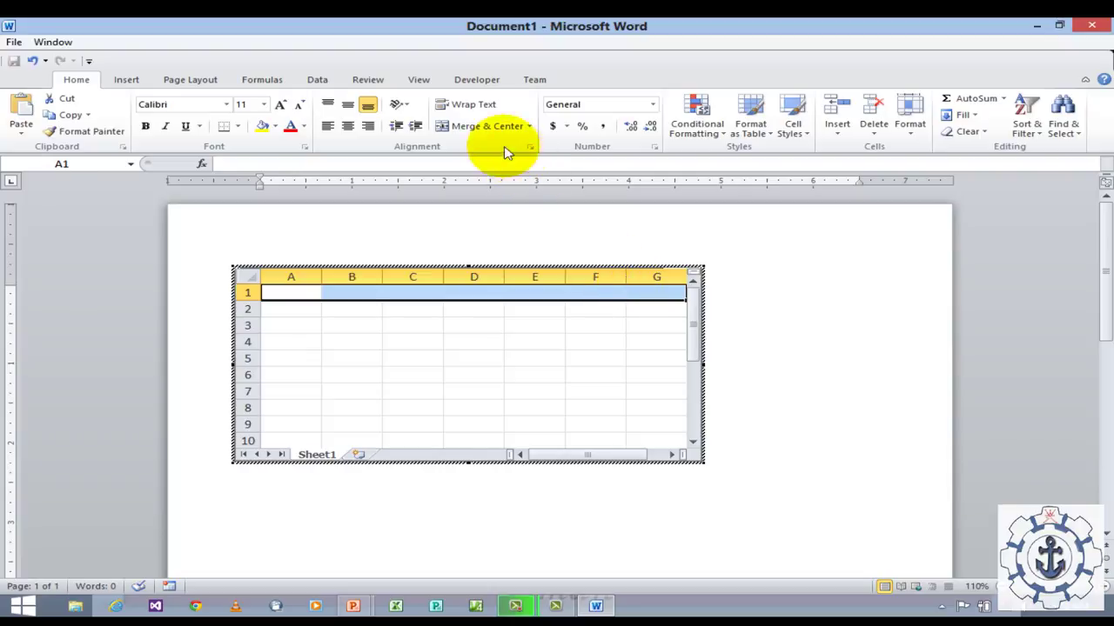
pyautogui.click(488, 127)
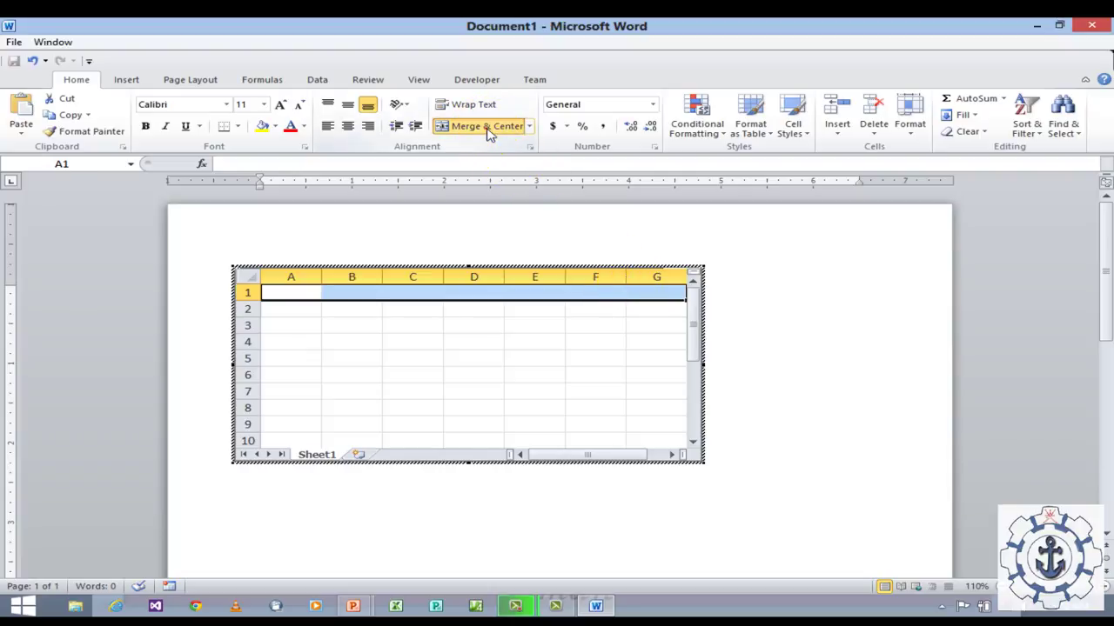
pyautogui.click(314, 166)
pyautogui.write('Fish')
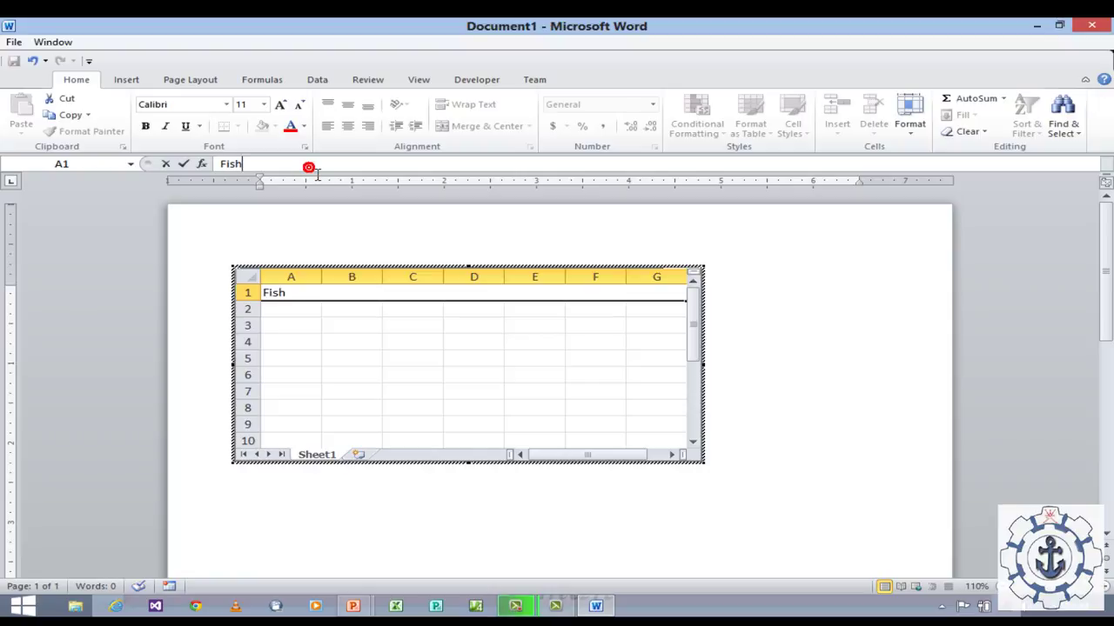
pyautogui.write('ermen ')
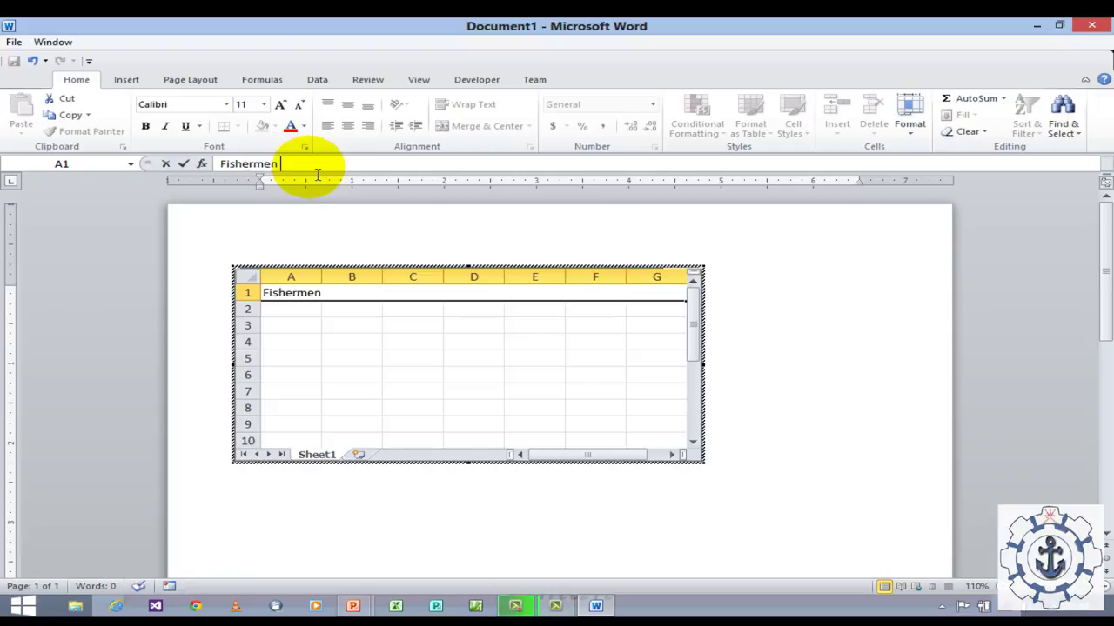
pyautogui.write('Training Insttiute')
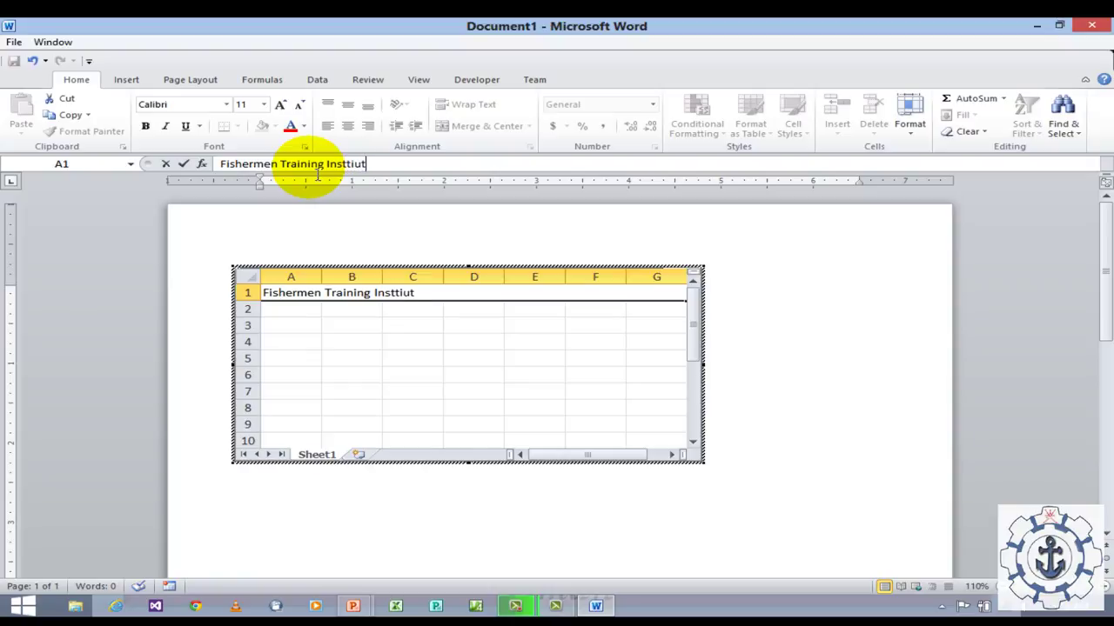
pyautogui.press('BackSpace')
pyautogui.press('BackSpace')
pyautogui.press('BackSpace')
pyautogui.press('BackSpace')
pyautogui.press('BackSpace')
pyautogui.write('itute - Salalah')
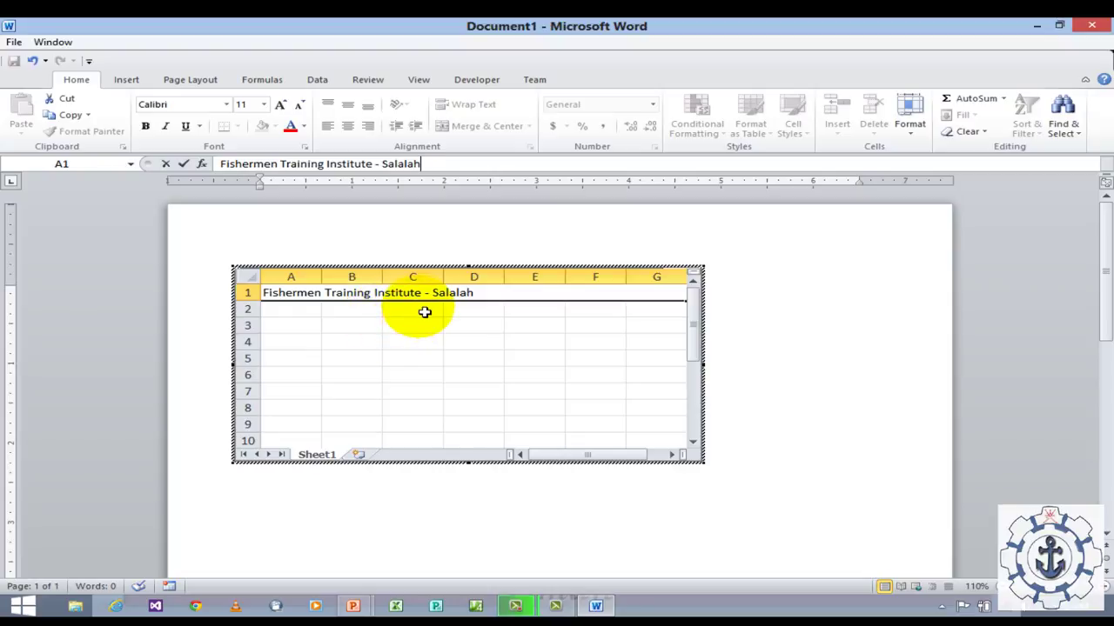
# - Set the merged A1 title cell to Book Antiqua, size 12
pyautogui.click(534, 341)
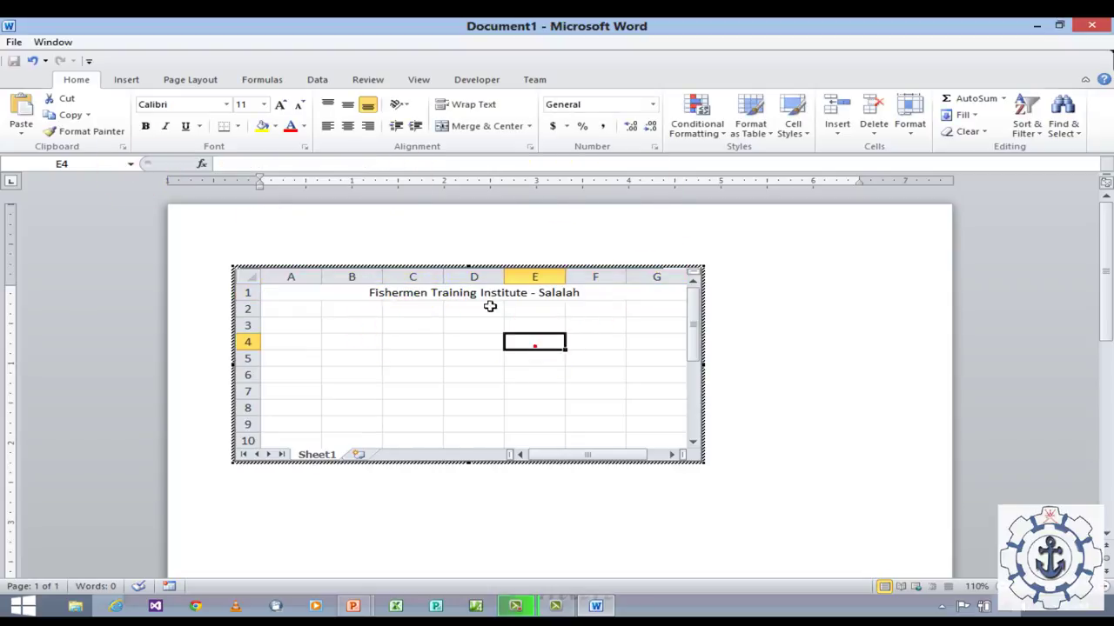
pyautogui.click(484, 293)
pyautogui.click(177, 105)
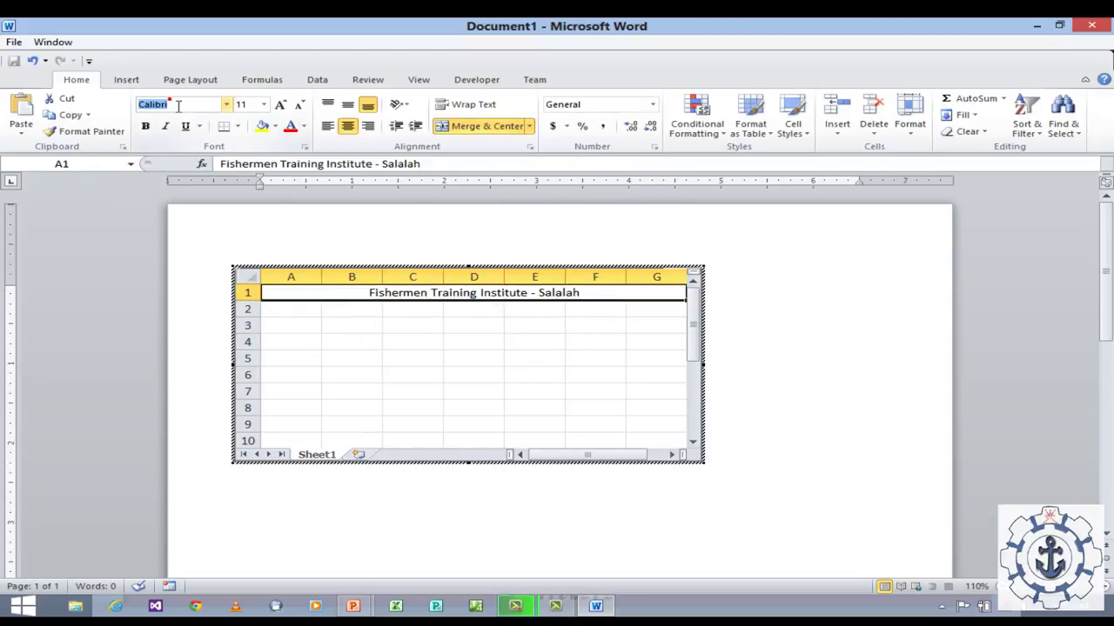
pyautogui.write('Book Antiqua')
pyautogui.press('Return')
pyautogui.click(244, 105)
pyautogui.write('12')
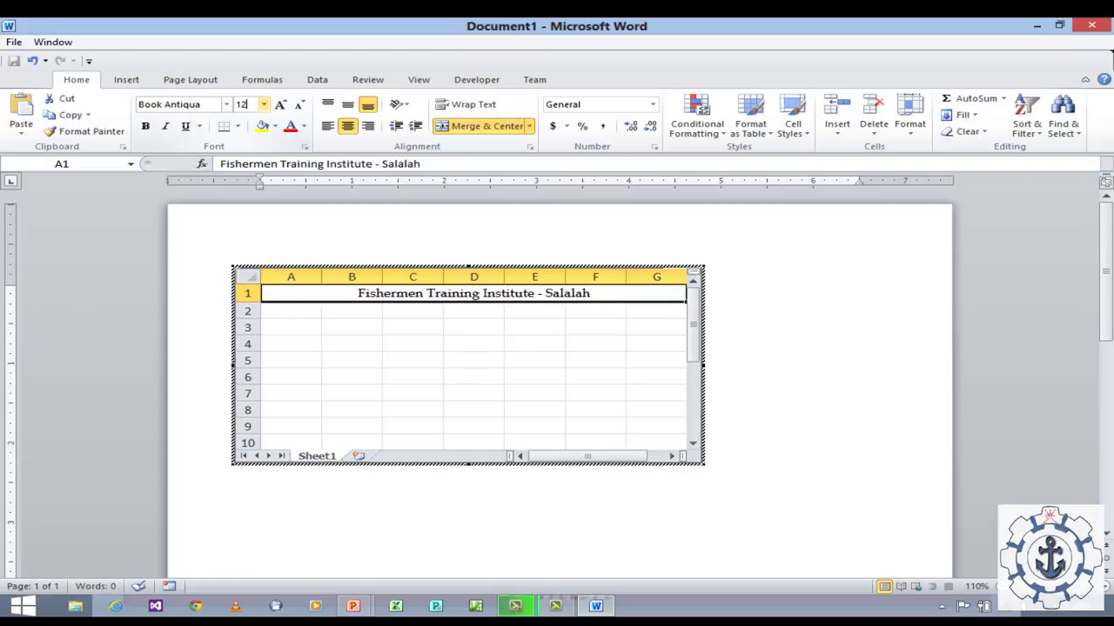
pyautogui.click(484, 374)
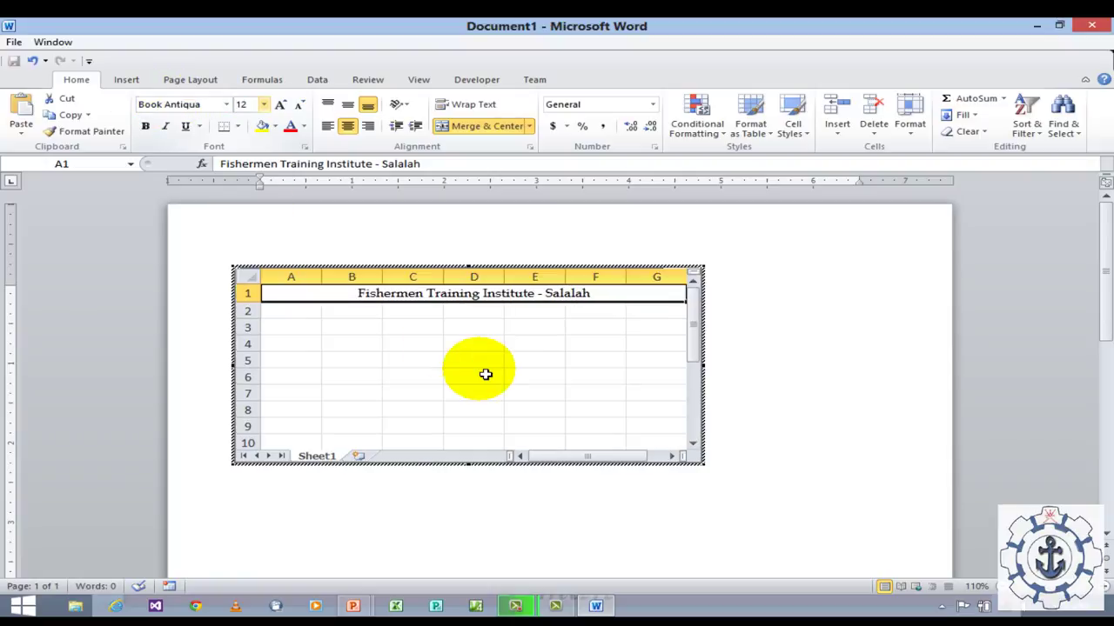
pyautogui.click(470, 296)
pyautogui.click(465, 294)
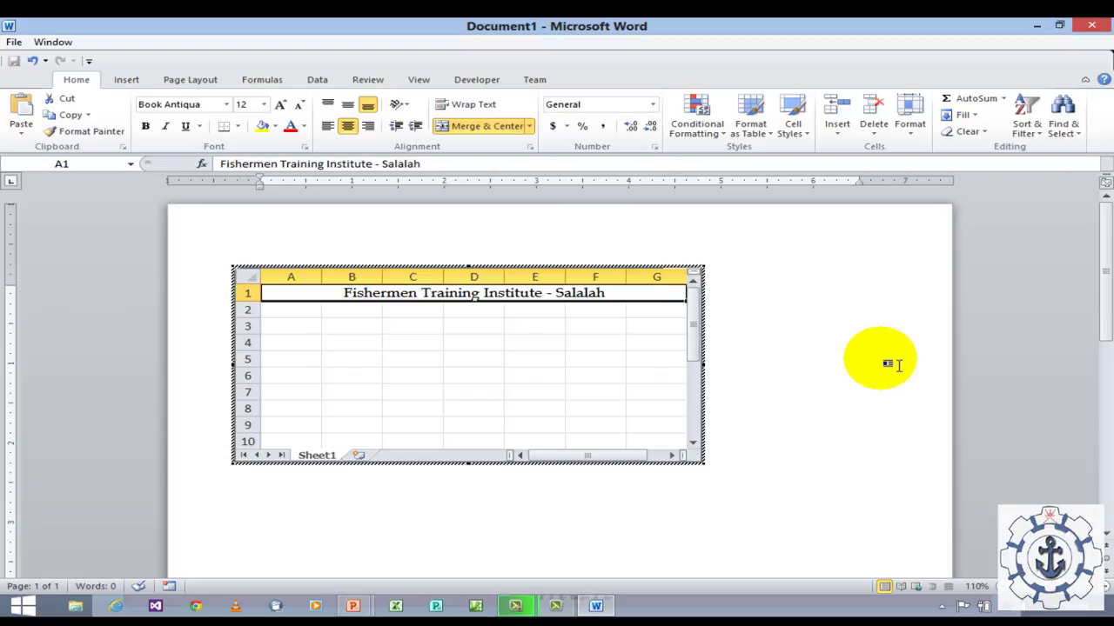
# - Enter the headings S.NO, Name, English, IT, Math, Total and Average in cells A2 to G2
pyautogui.click(303, 315)
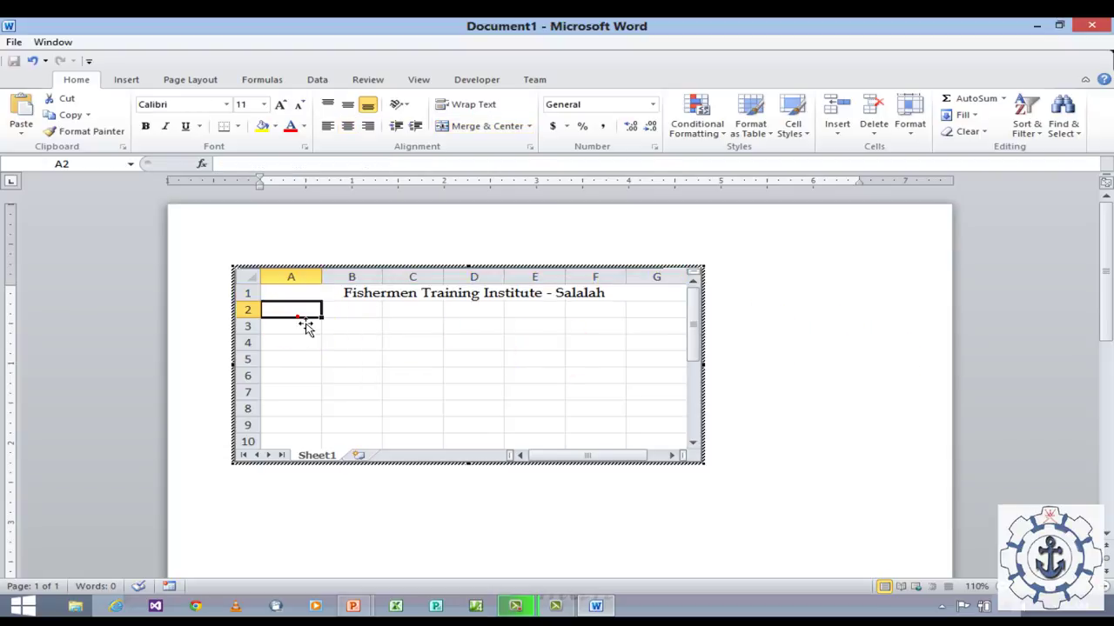
pyautogui.write('S')
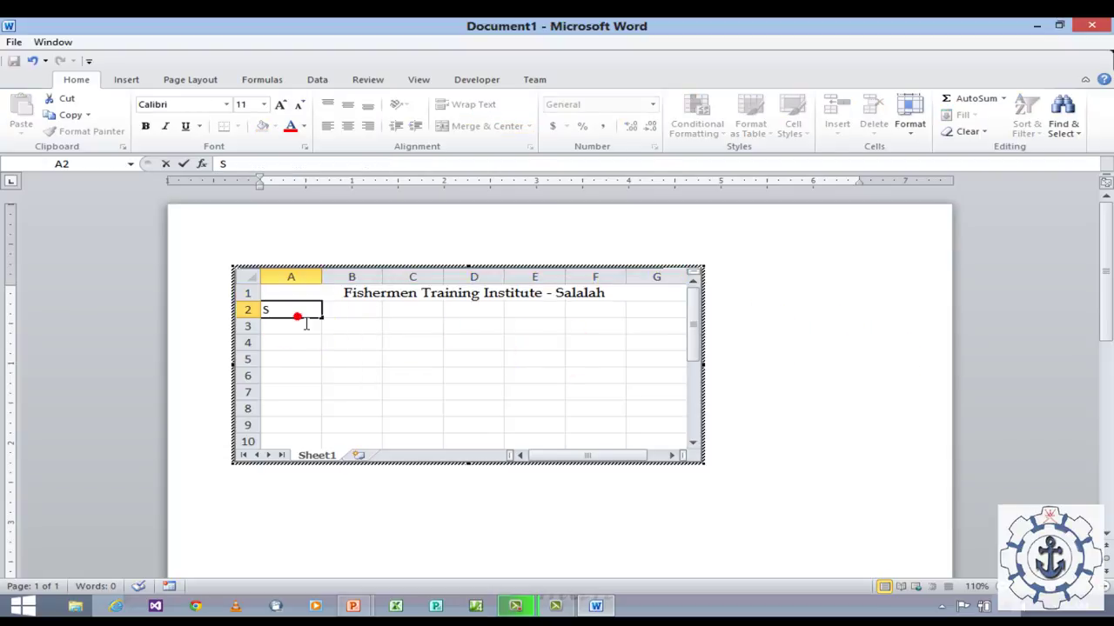
pyautogui.write('.NO')
pyautogui.press('Tab')
pyautogui.write('Name')
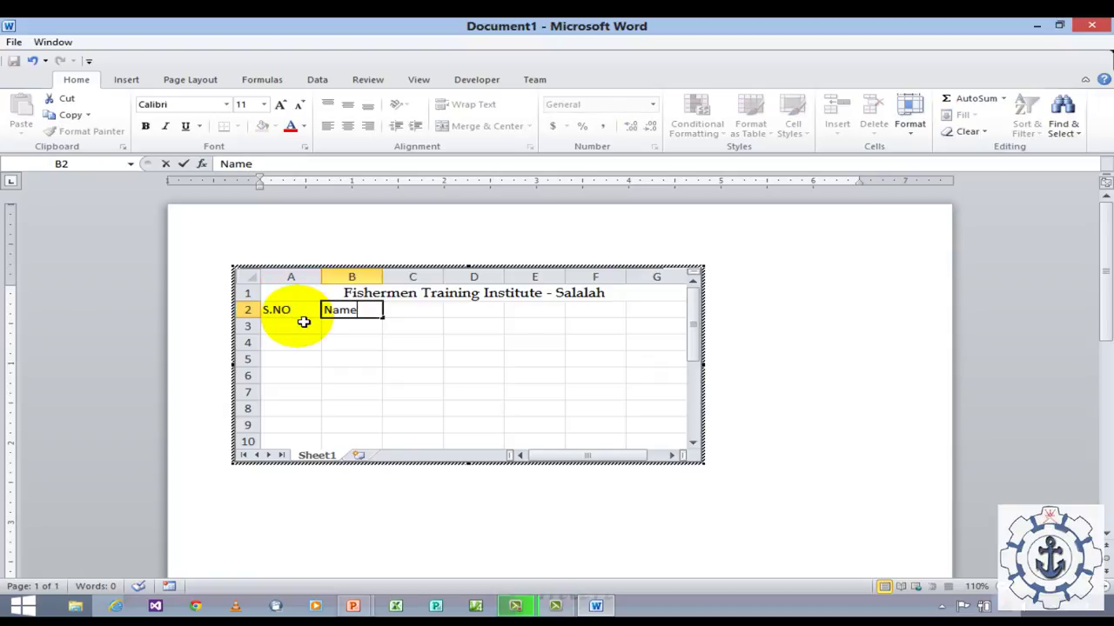
pyautogui.press('Tab')
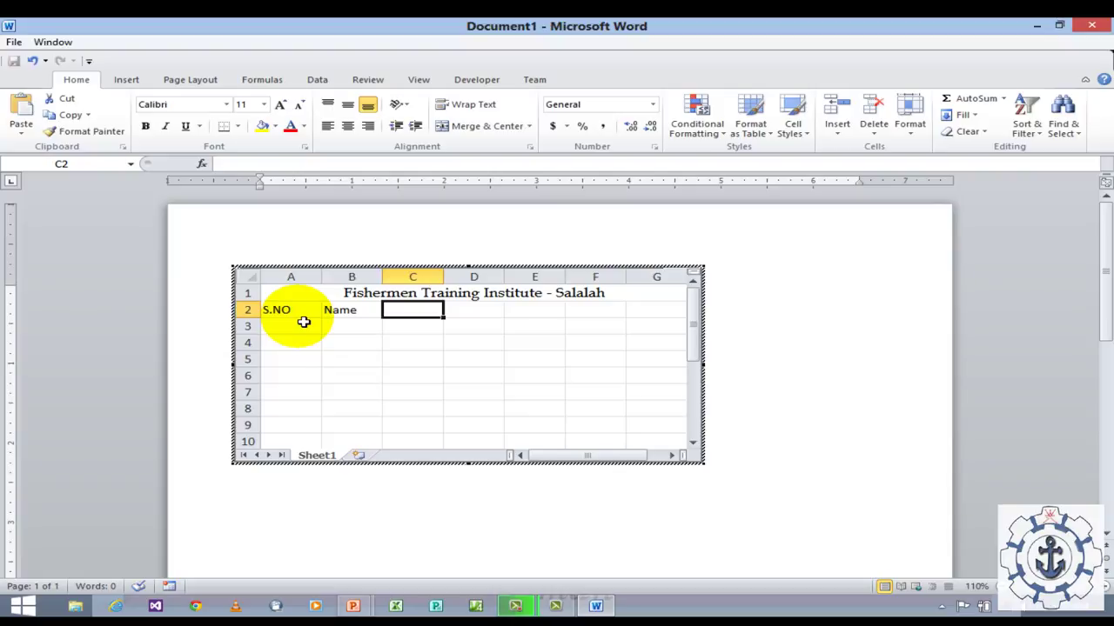
pyautogui.write('E')
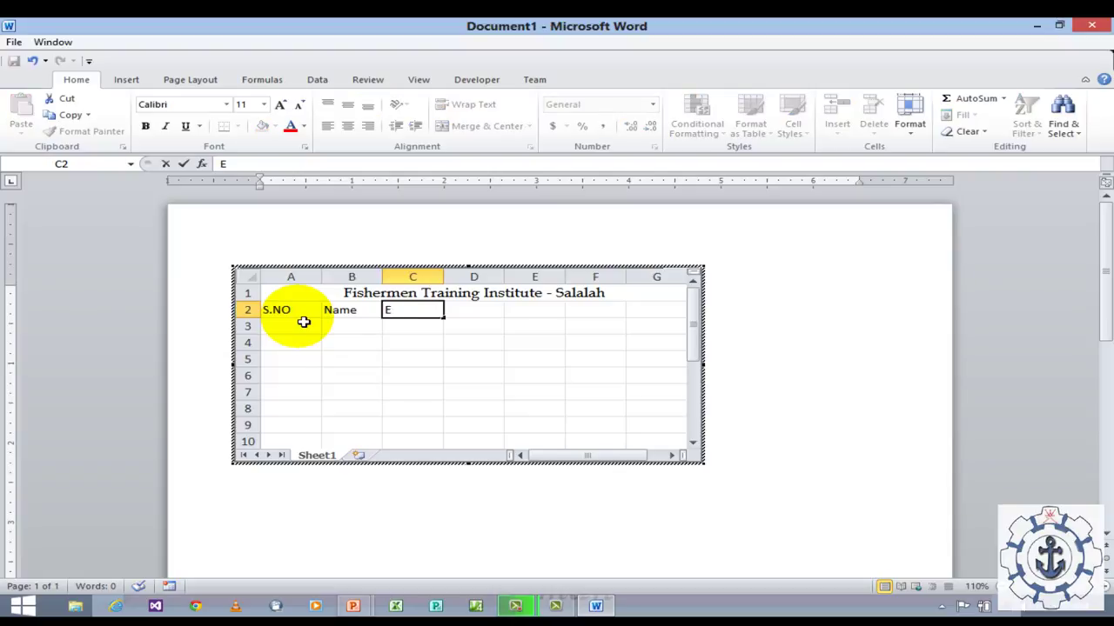
pyautogui.write('nglish')
pyautogui.press('Tab')
pyautogui.write('IT')
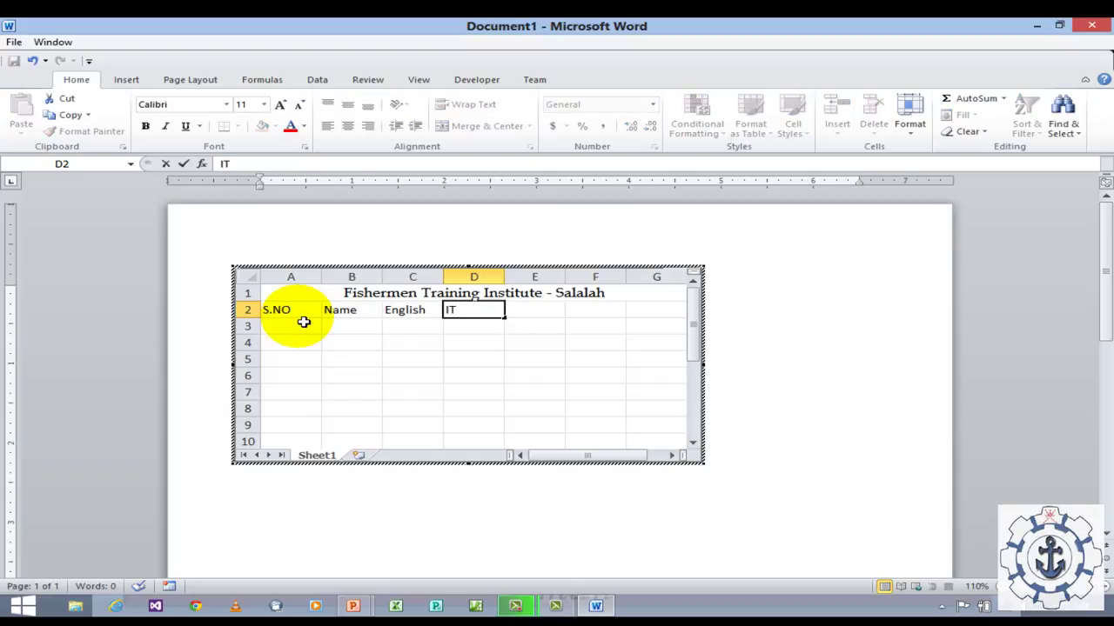
pyautogui.press('Tab')
pyautogui.write('Math')
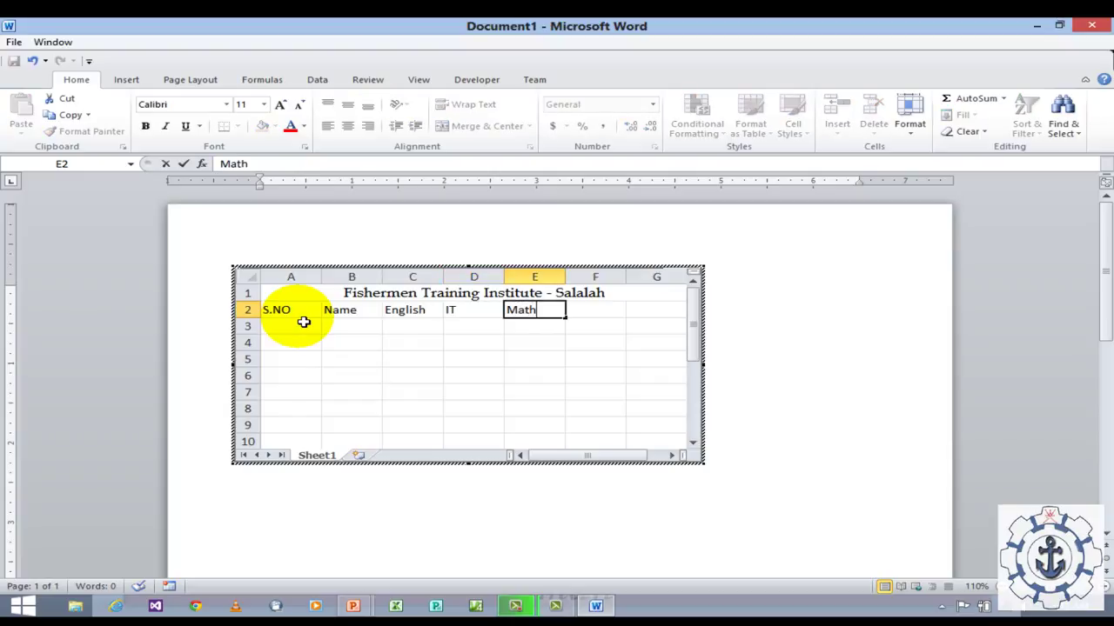
pyautogui.press('Tab')
pyautogui.write('Total')
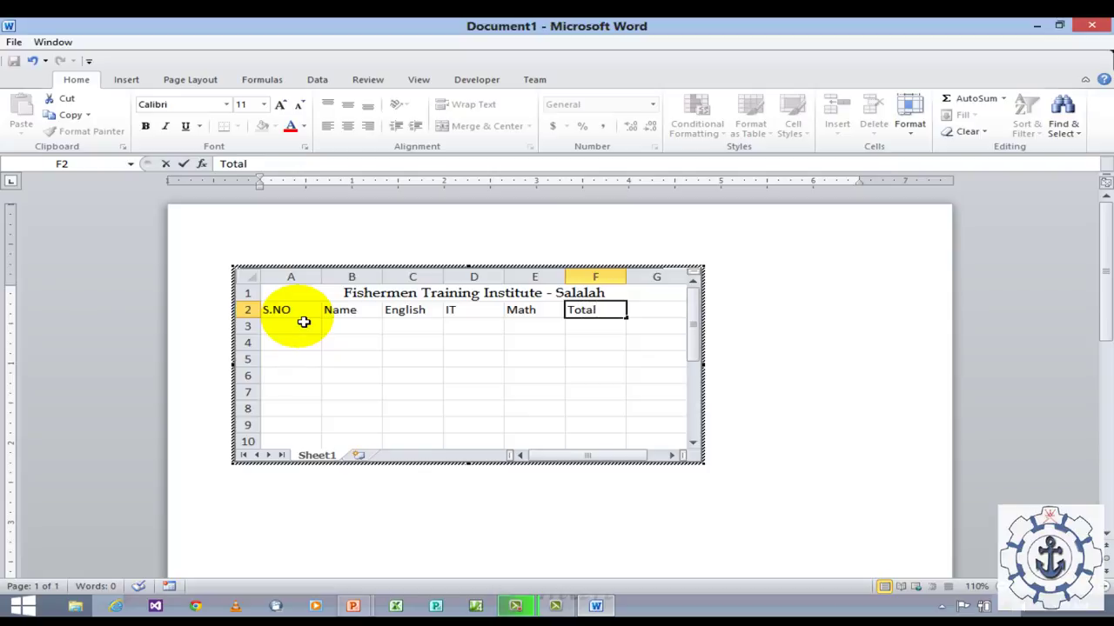
pyautogui.click(656, 315)
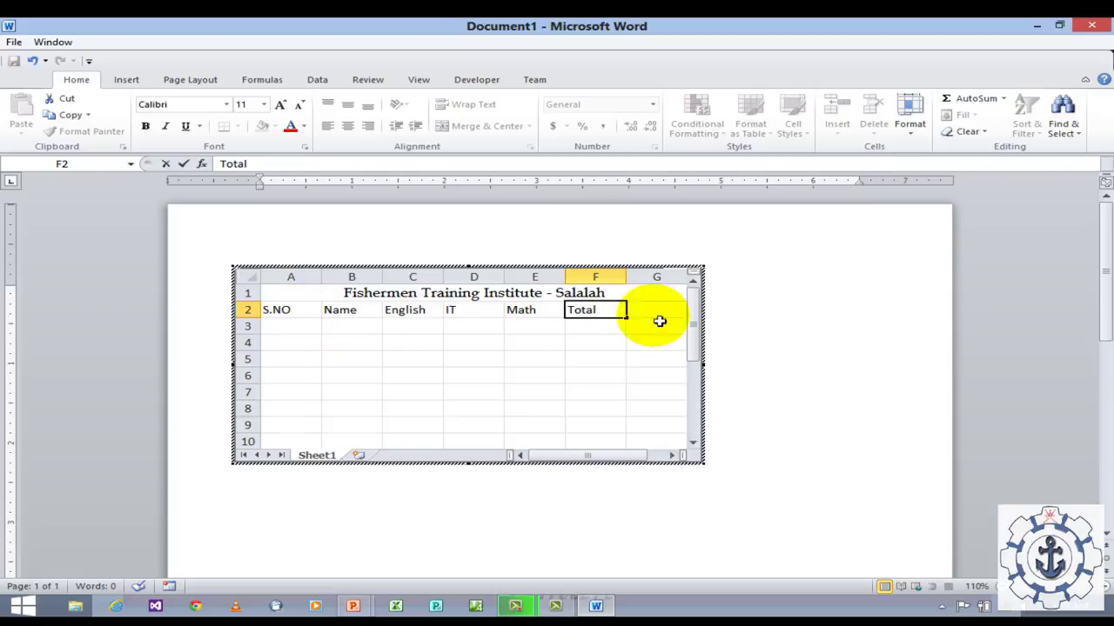
pyautogui.write('Average')
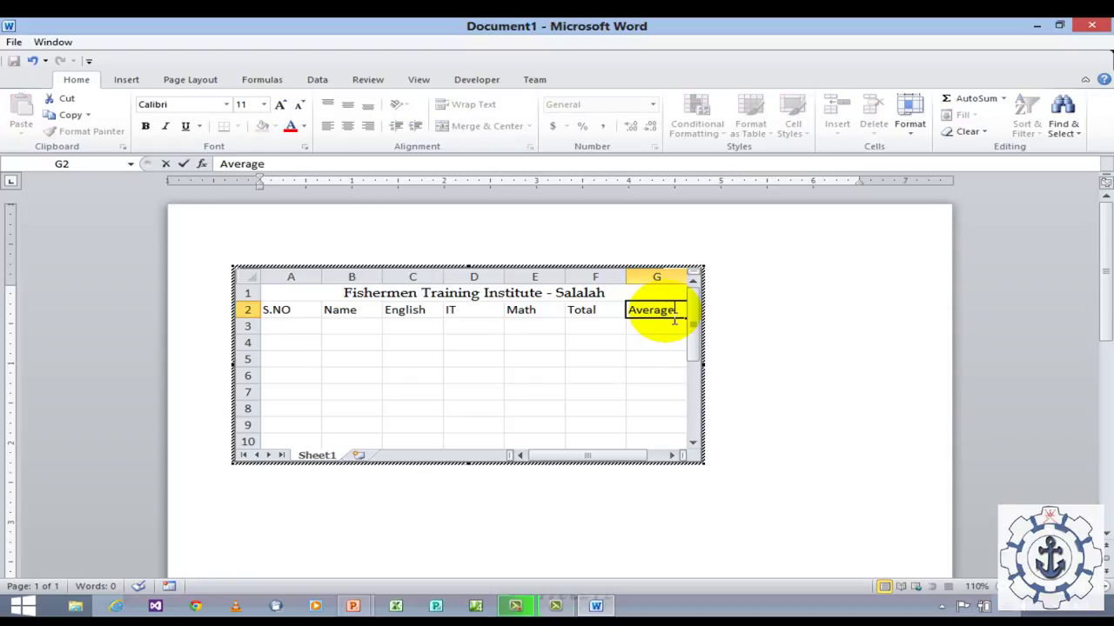
# - Set the table area A2:G9 to Book Antiqua, size 12
pyautogui.click(620, 361)
pyautogui.moveTo(276, 313); pyautogui.dragTo(666, 432)
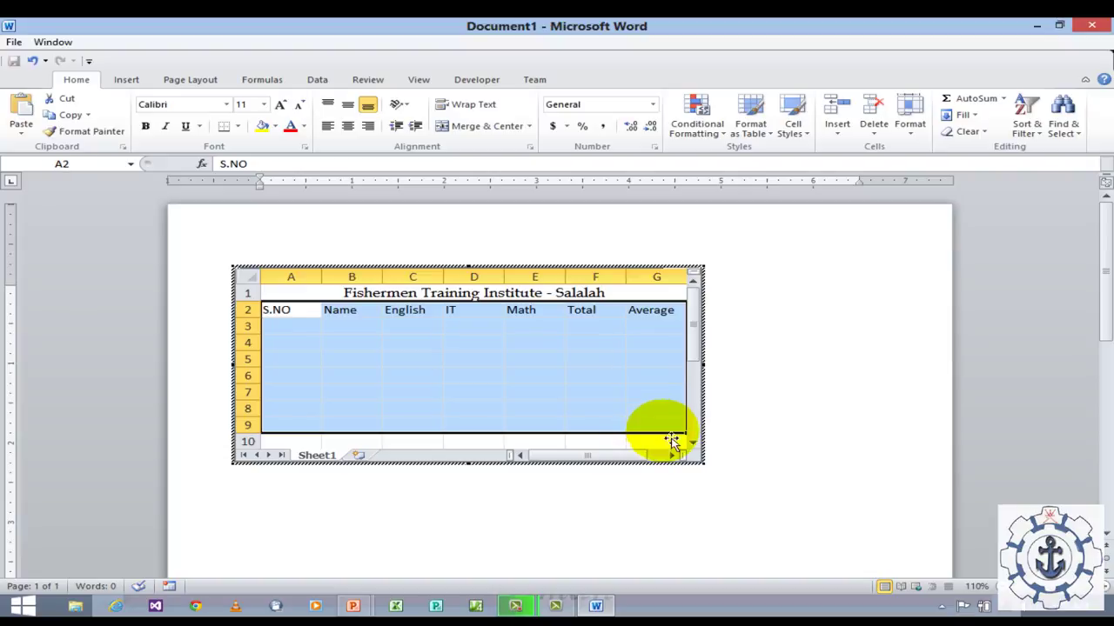
pyautogui.click(193, 108)
pyautogui.write('Book Antiqua')
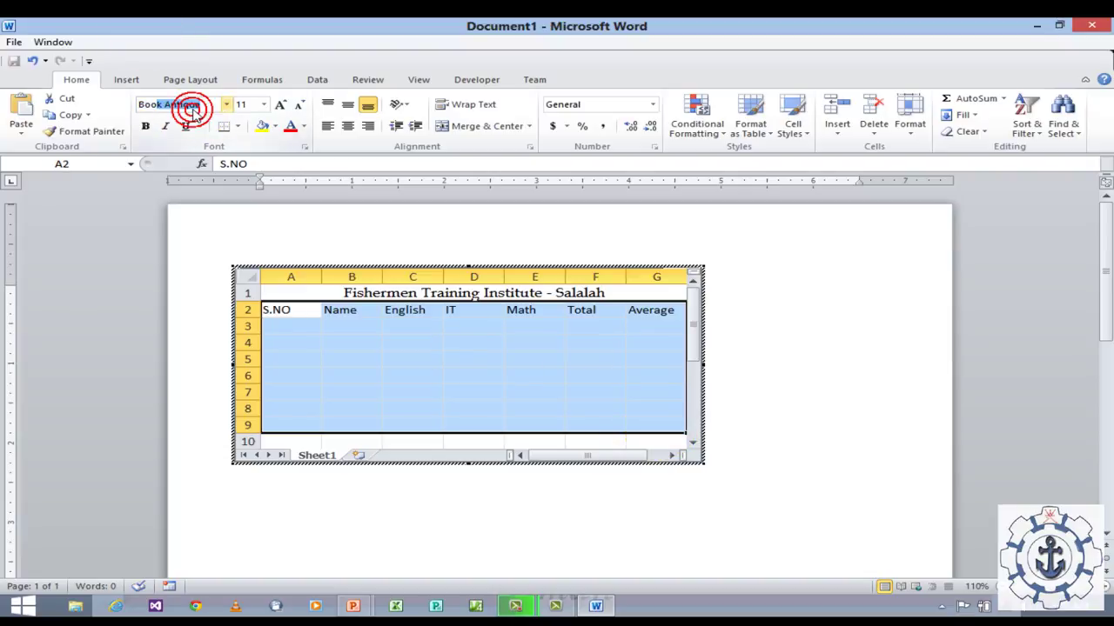
pyautogui.press('Return')
pyautogui.write('12')
pyautogui.press('Return')
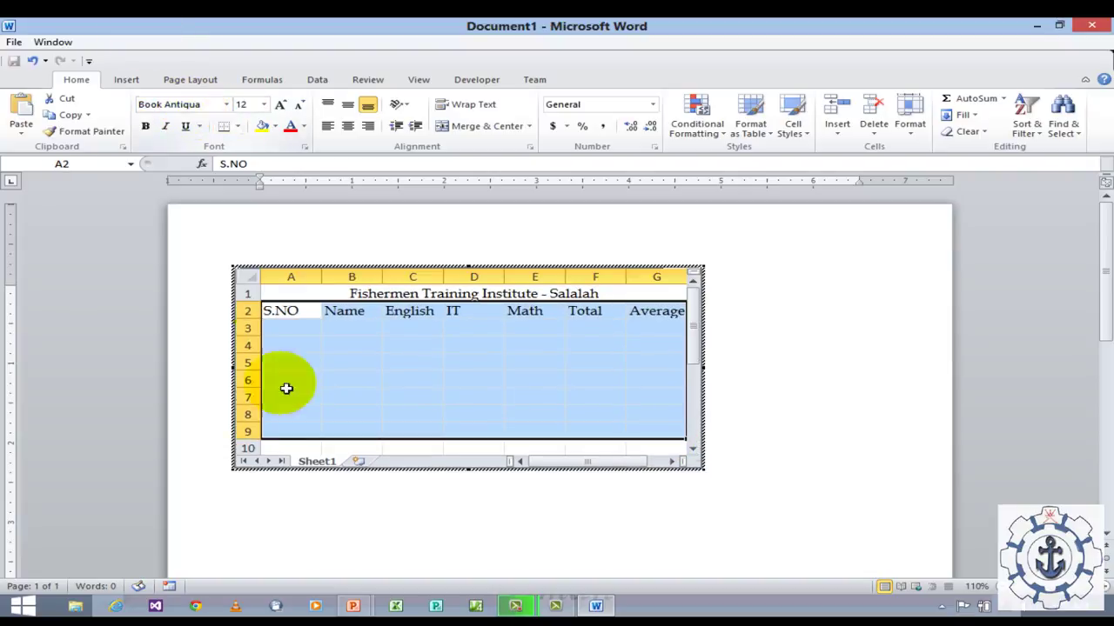
pyautogui.click(296, 393)
# - Narrow column A, auto-fit row heights and column widths for A2:G8, then return to the document
pyautogui.moveTo(321, 277); pyautogui.dragTo(304, 277)
pyautogui.moveTo(272, 311); pyautogui.dragTo(646, 445)
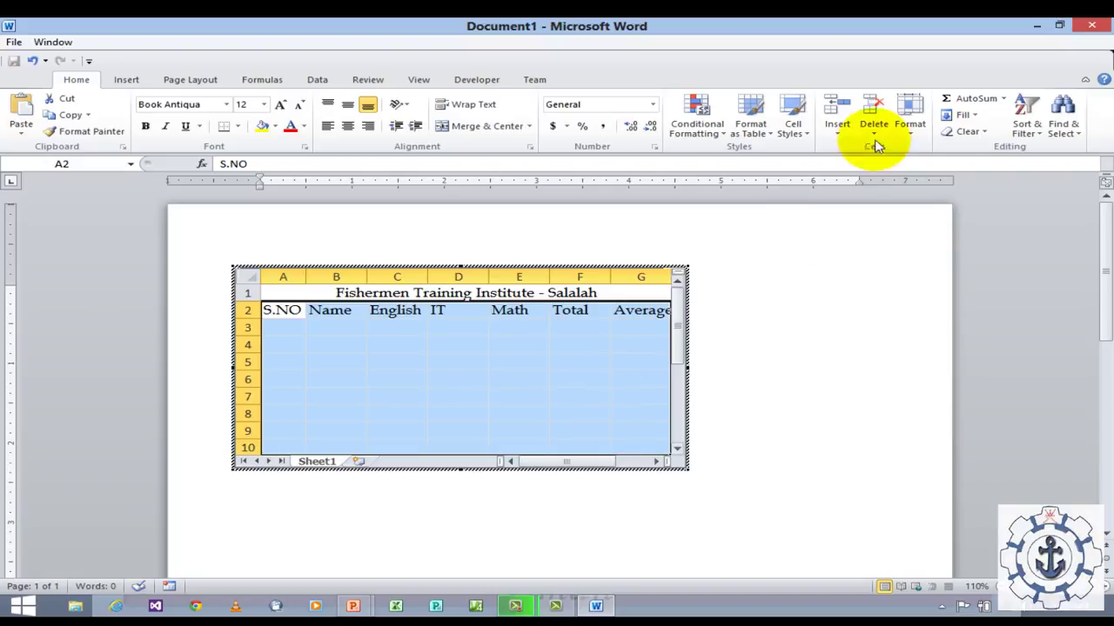
pyautogui.click(911, 130)
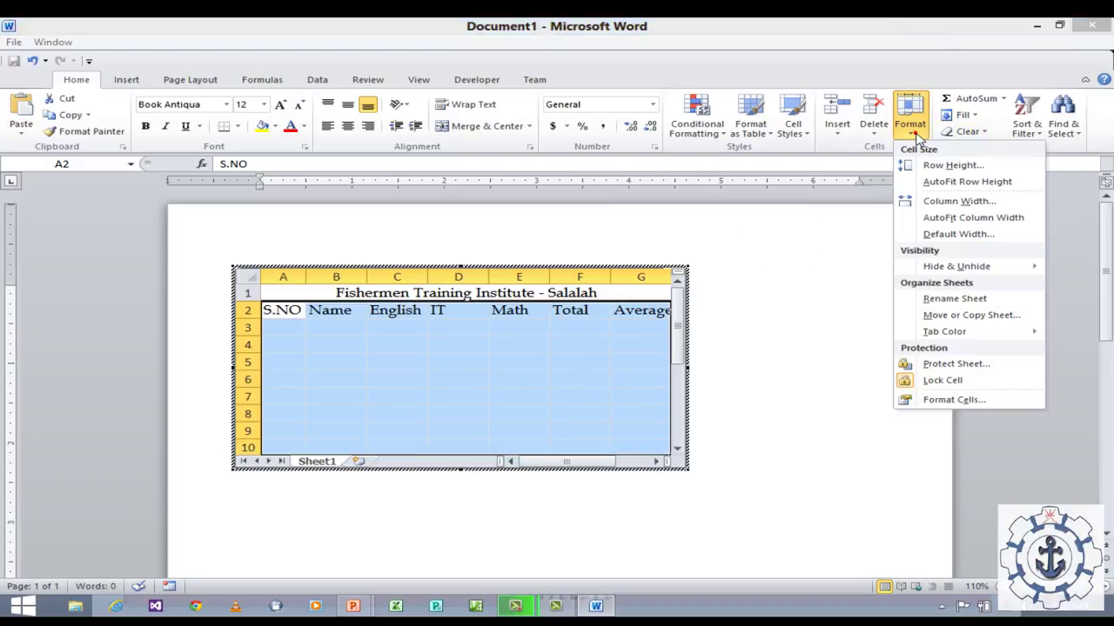
pyautogui.click(948, 187)
pyautogui.click(910, 126)
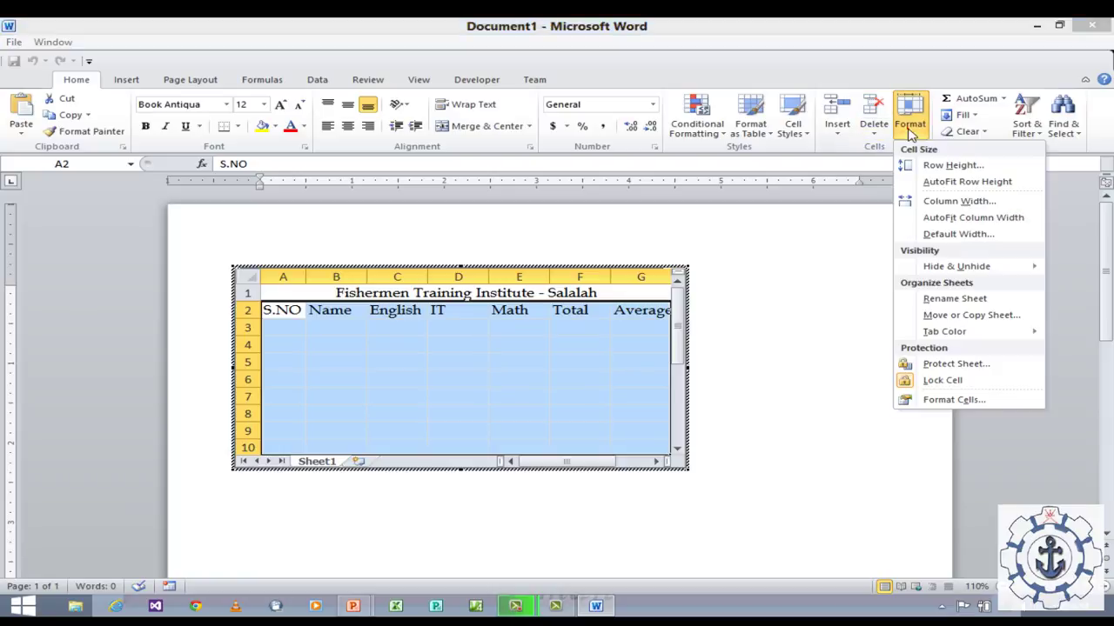
pyautogui.click(960, 217)
pyautogui.click(733, 315)
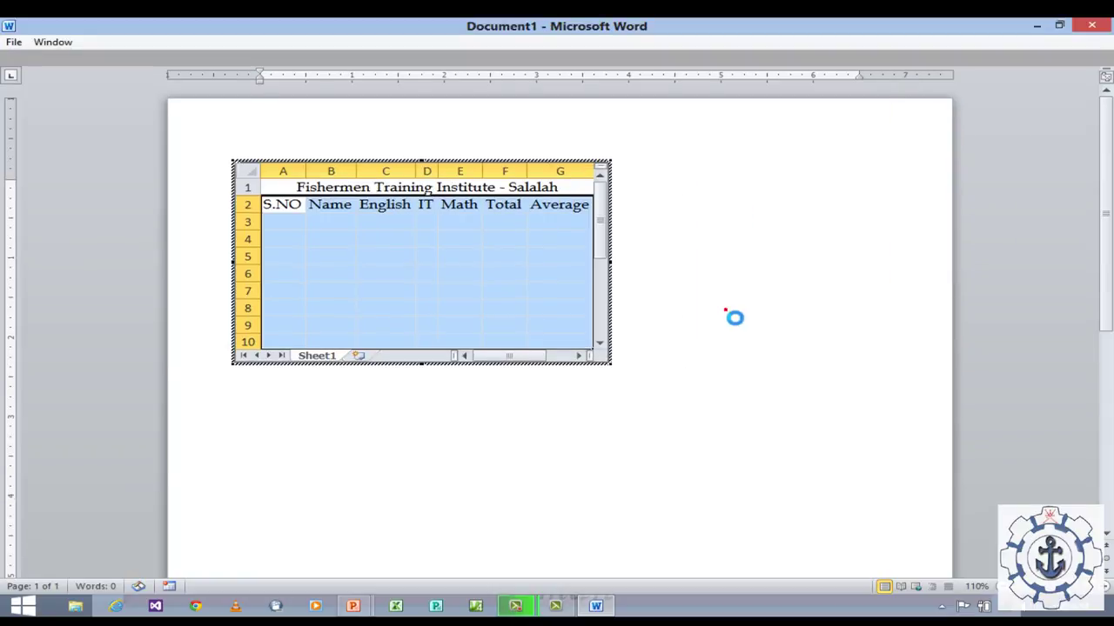
# - Reopen the embedded sheet and fill serial numbers 1 to 7 down A3:A9
pyautogui.doubleClick(287, 282)
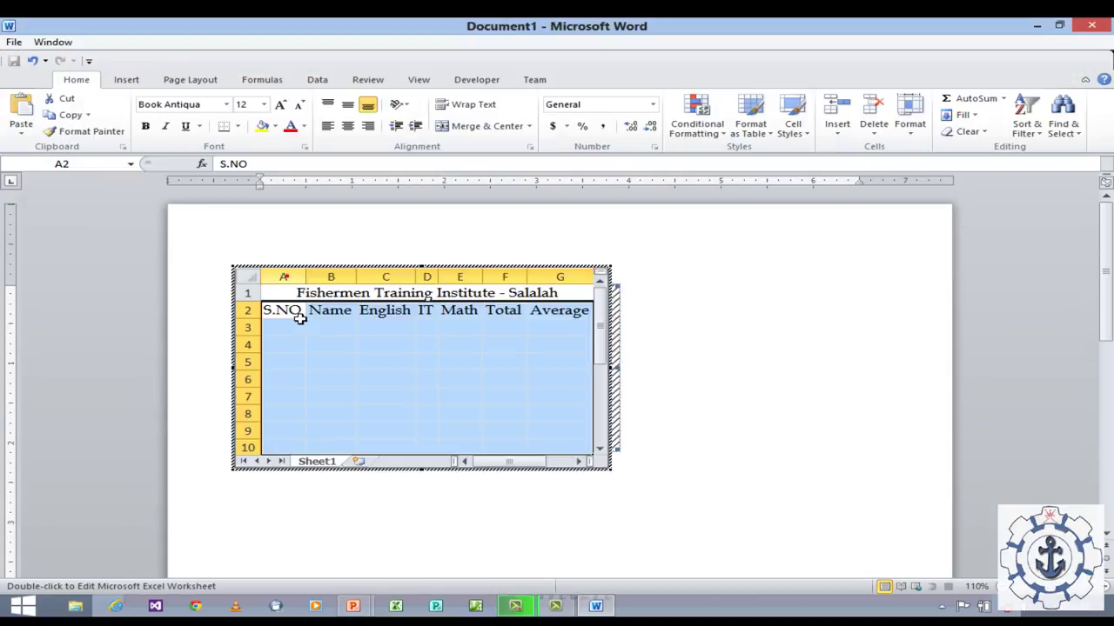
pyautogui.click(293, 329)
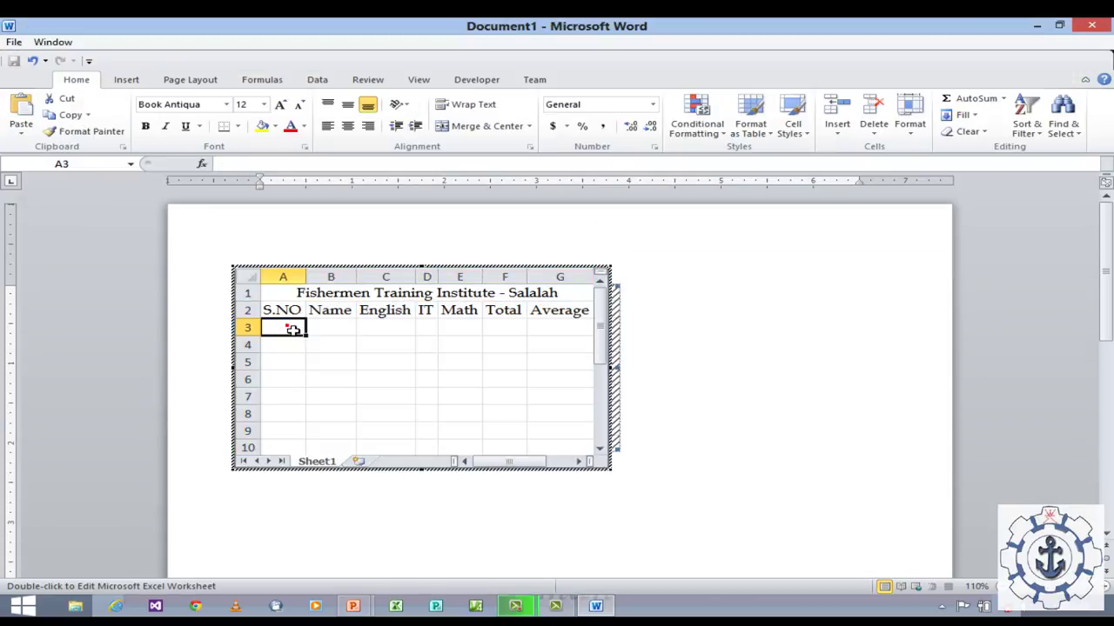
pyautogui.press('Return')
pyautogui.write('2')
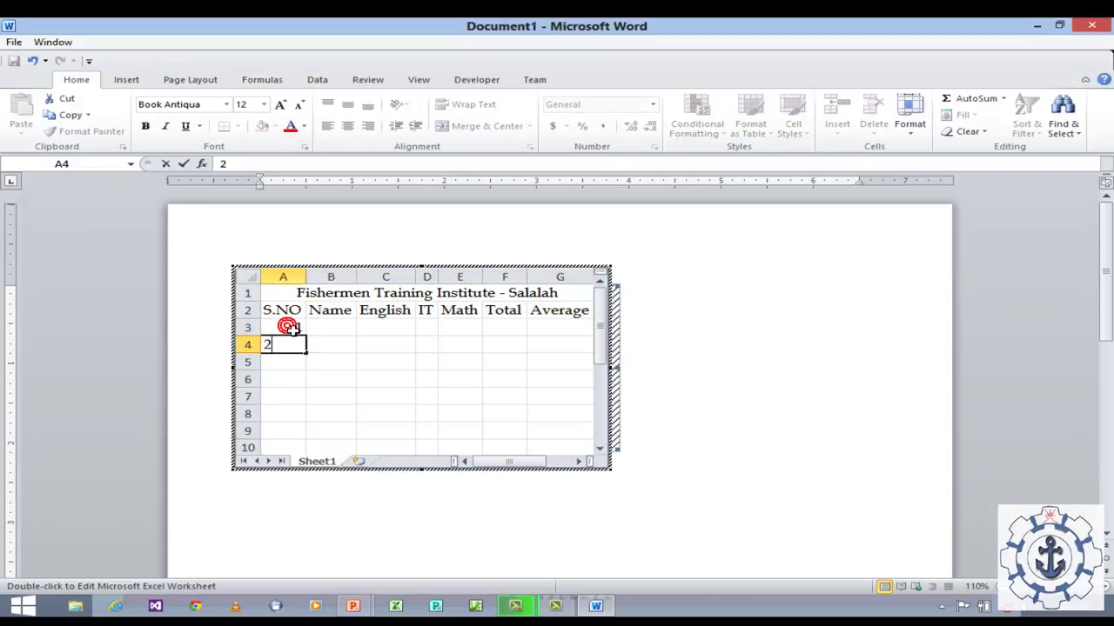
pyautogui.click(287, 332)
pyautogui.moveTo(291, 334); pyautogui.dragTo(311, 406)
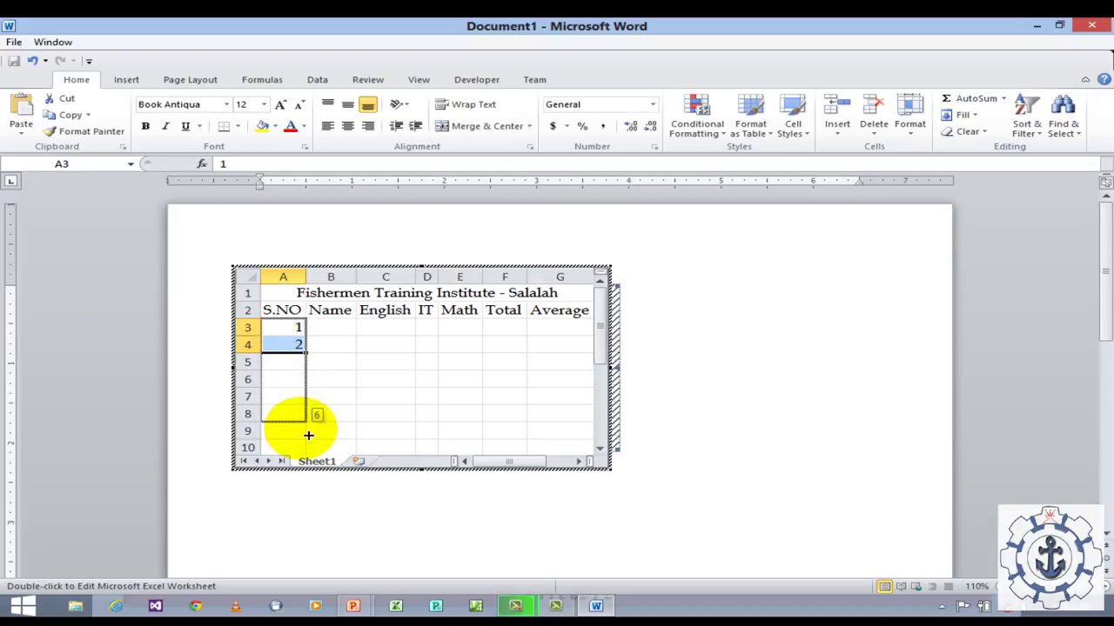
pyautogui.moveTo(308, 435); pyautogui.dragTo(309, 441)
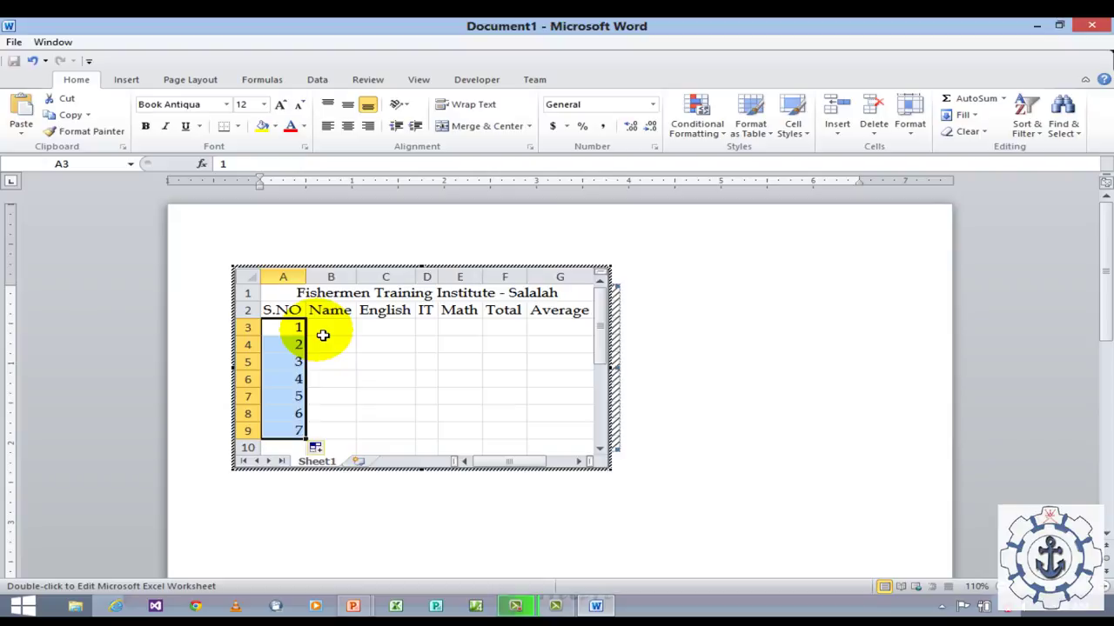
# - Enter the names AAA, BBB, CCC, DDD, EEE and FFF in B3:B8
pyautogui.click(323, 335)
pyautogui.write('AA')
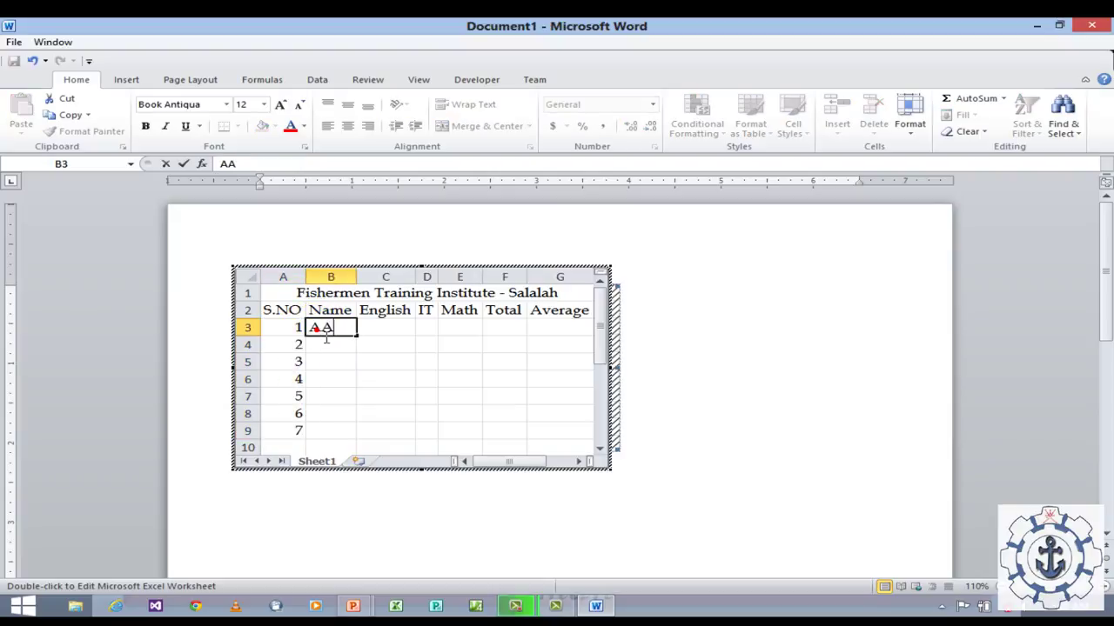
pyautogui.write('A')
pyautogui.click(325, 340)
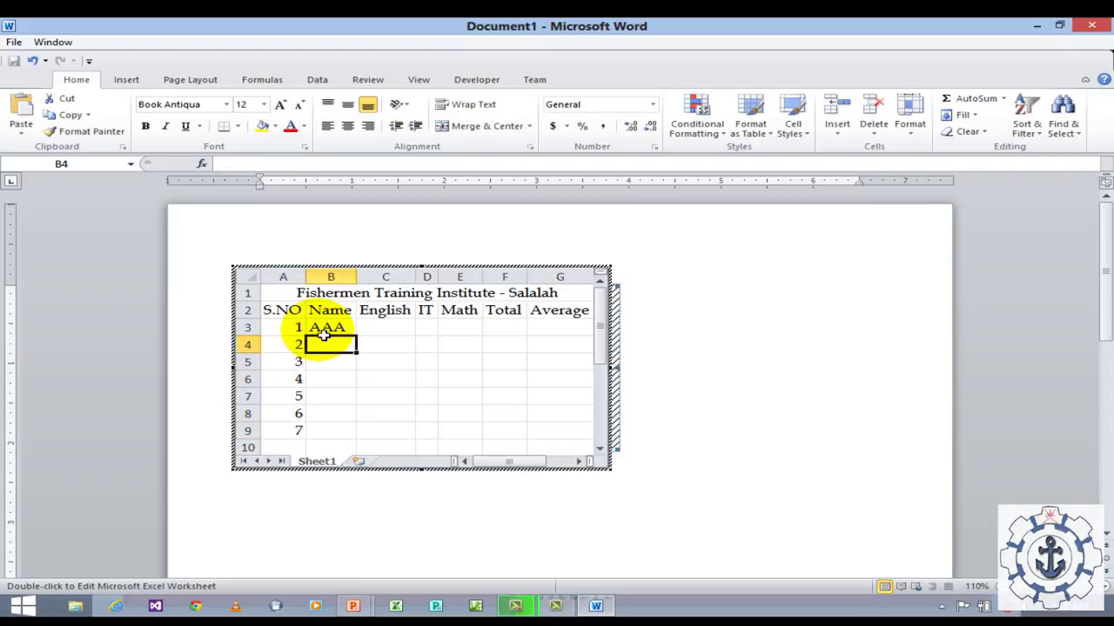
pyautogui.write('BBB')
pyautogui.press('Return')
pyautogui.write('CCC')
pyautogui.press('Return')
pyautogui.write('DDD')
pyautogui.press('Return')
pyautogui.write('EEE')
pyautogui.press('Return')
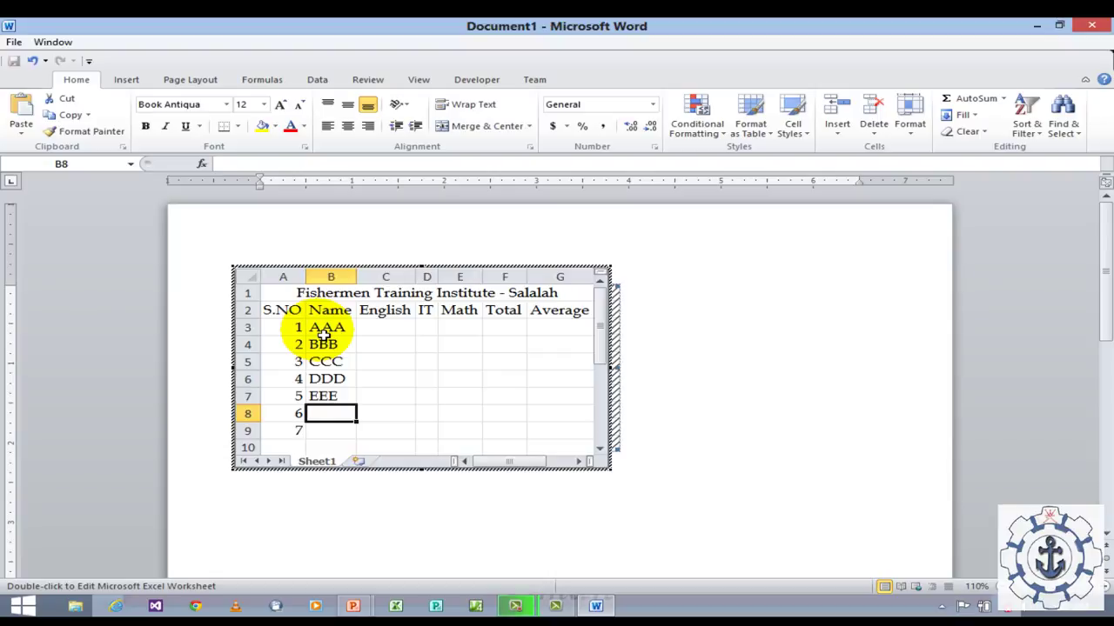
pyautogui.write('FFF')
pyautogui.press('Return')
# - Finish GGG in B9 and enter English marks 89, 96, 78, 66, 88 in C3:C7
pyautogui.write('GGG')
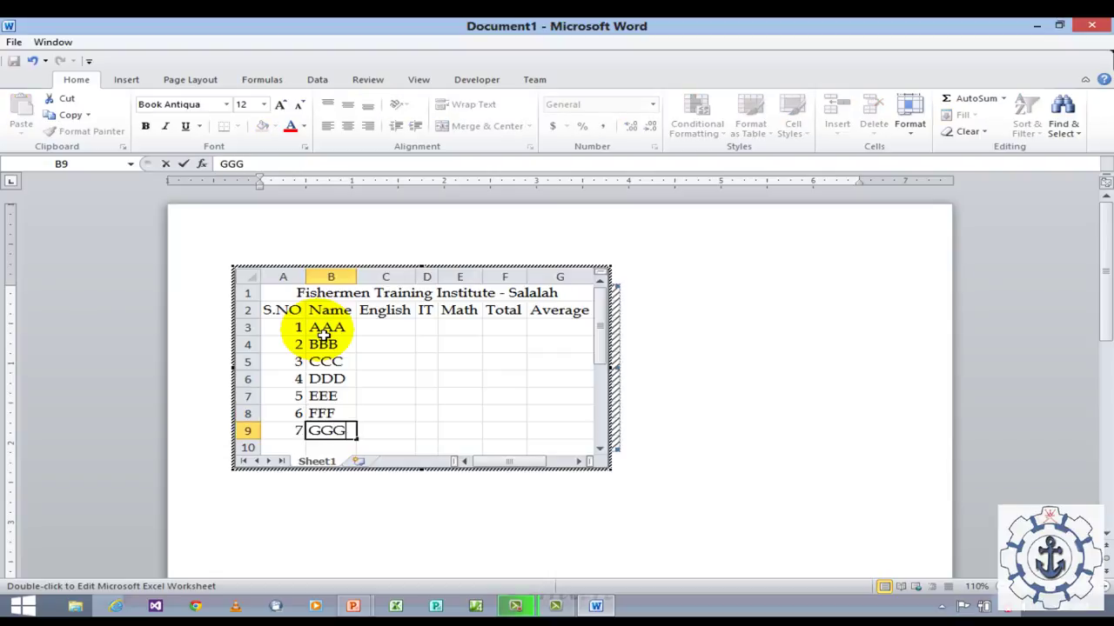
pyautogui.click(387, 327)
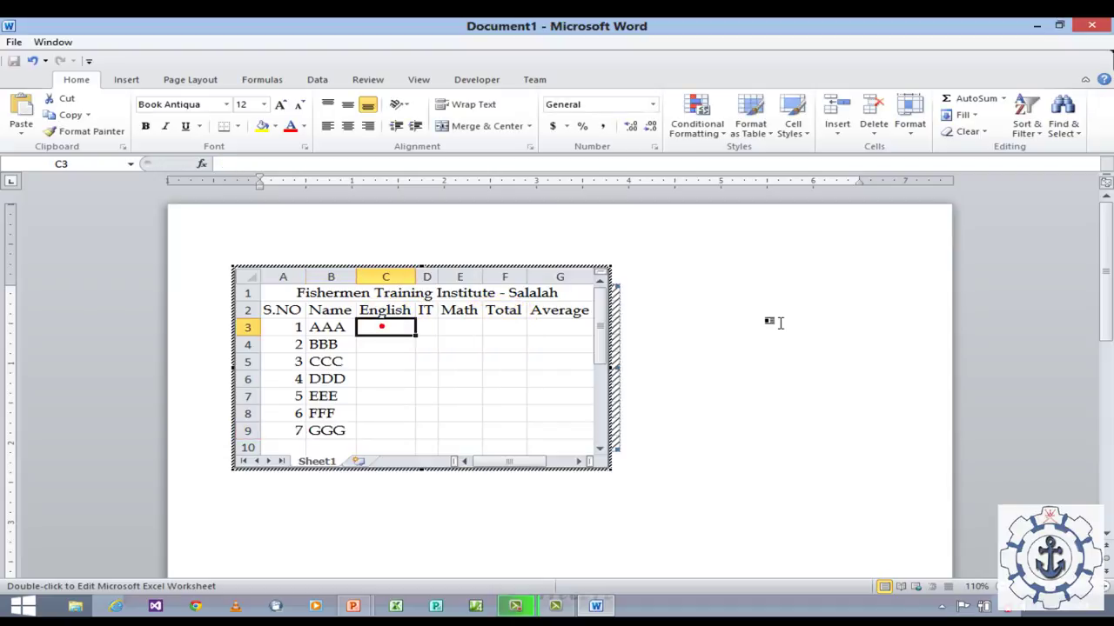
pyautogui.write('89')
pyautogui.press('Return')
pyautogui.write('96')
pyautogui.press('Return')
pyautogui.write('78')
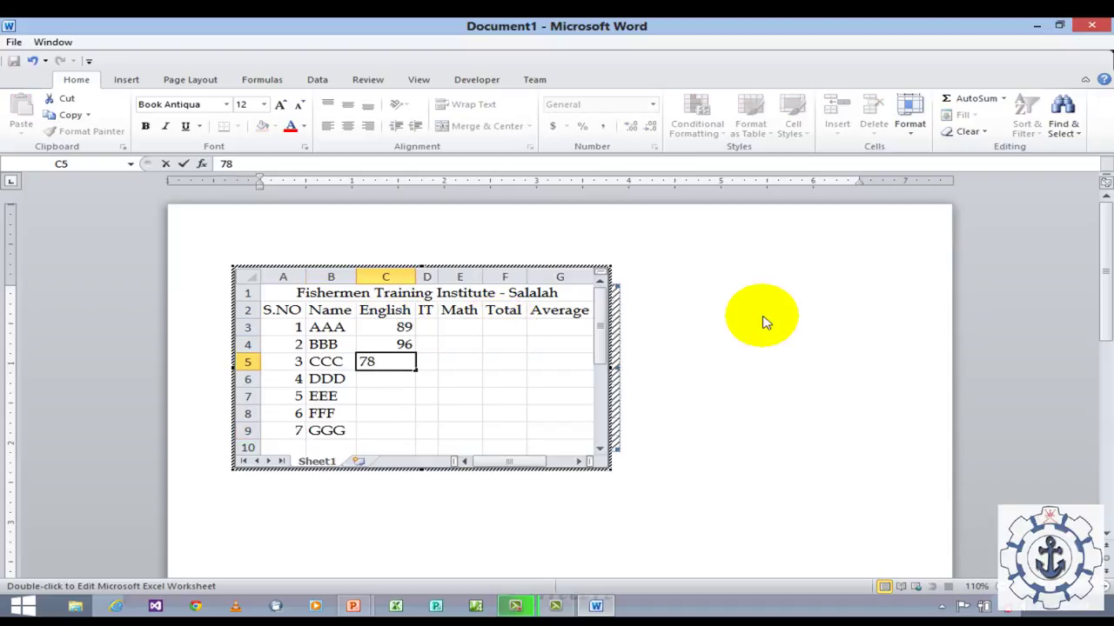
pyautogui.press('Return')
pyautogui.write('66')
pyautogui.press('Return')
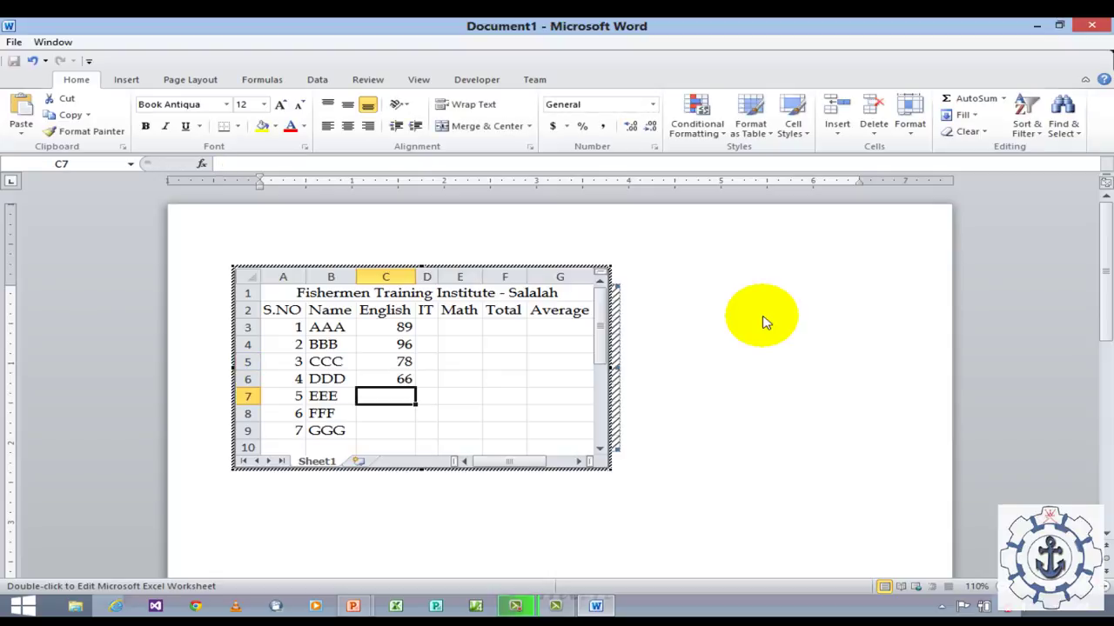
pyautogui.write('88')
pyautogui.press('Return')
# - Enter the remaining English marks 96 and 96 in C8:C9
pyautogui.write('96')
pyautogui.press('Return')
pyautogui.write('96')
pyautogui.press('Right')
# - Enter IT marks 90, 96, 95, 75, 60, 85, 69 in D3:D9
pyautogui.press('Up')
pyautogui.press('Up')
pyautogui.press('Up')
pyautogui.press('Up')
pyautogui.press('Up')
pyautogui.press('Up')
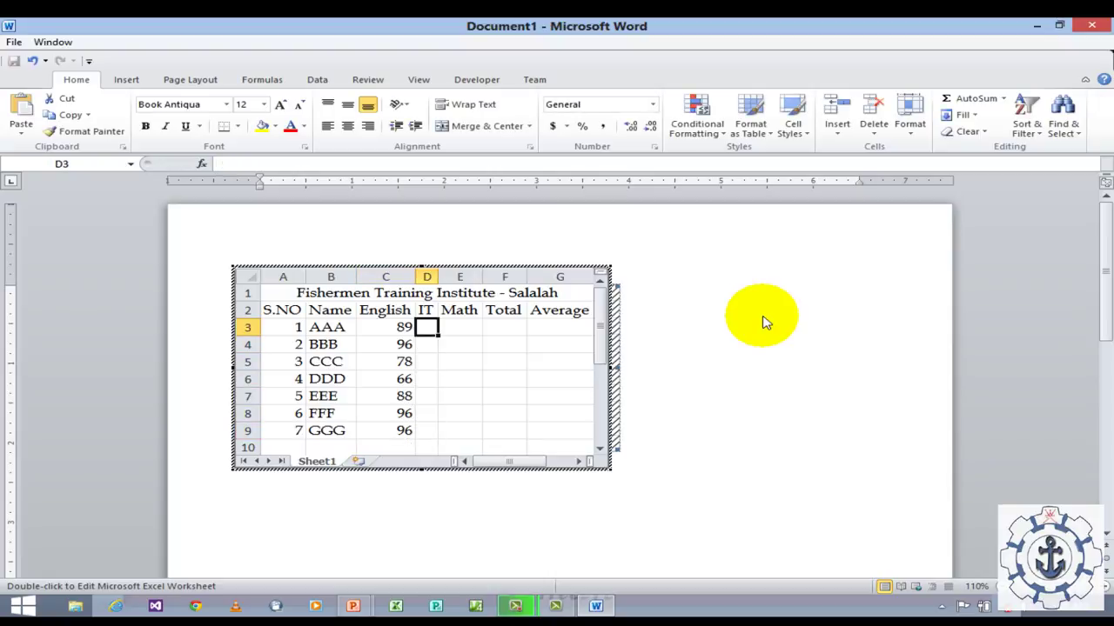
pyautogui.write('89')
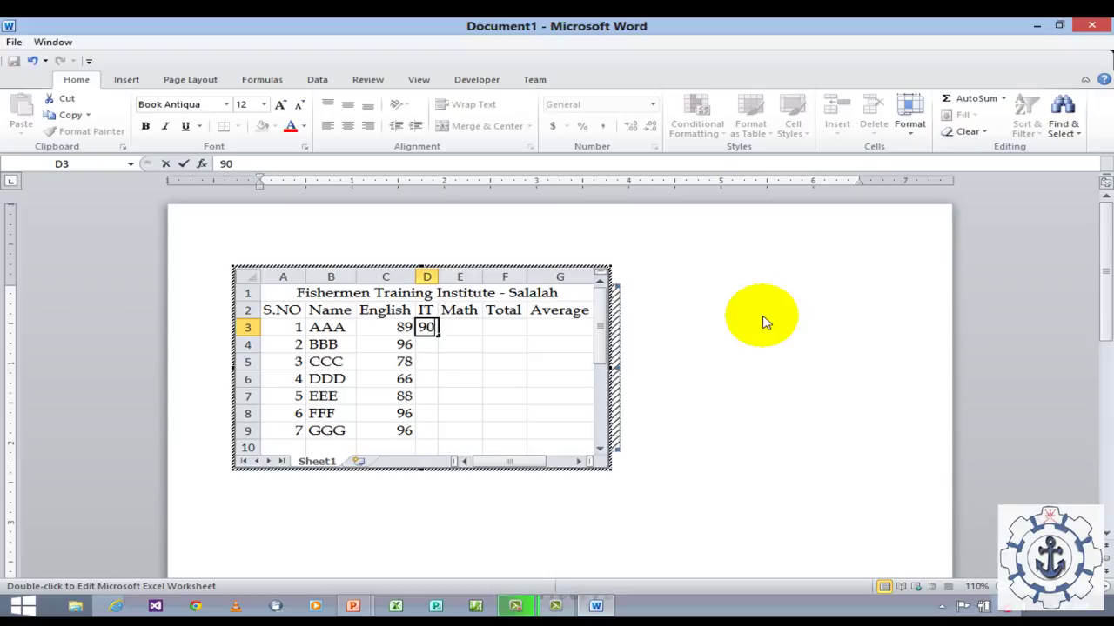
pyautogui.press('Return')
pyautogui.write('96')
pyautogui.press('Return')
pyautogui.write('95')
pyautogui.press('Return')
pyautogui.write('75')
pyautogui.press('Return')
pyautogui.write('60')
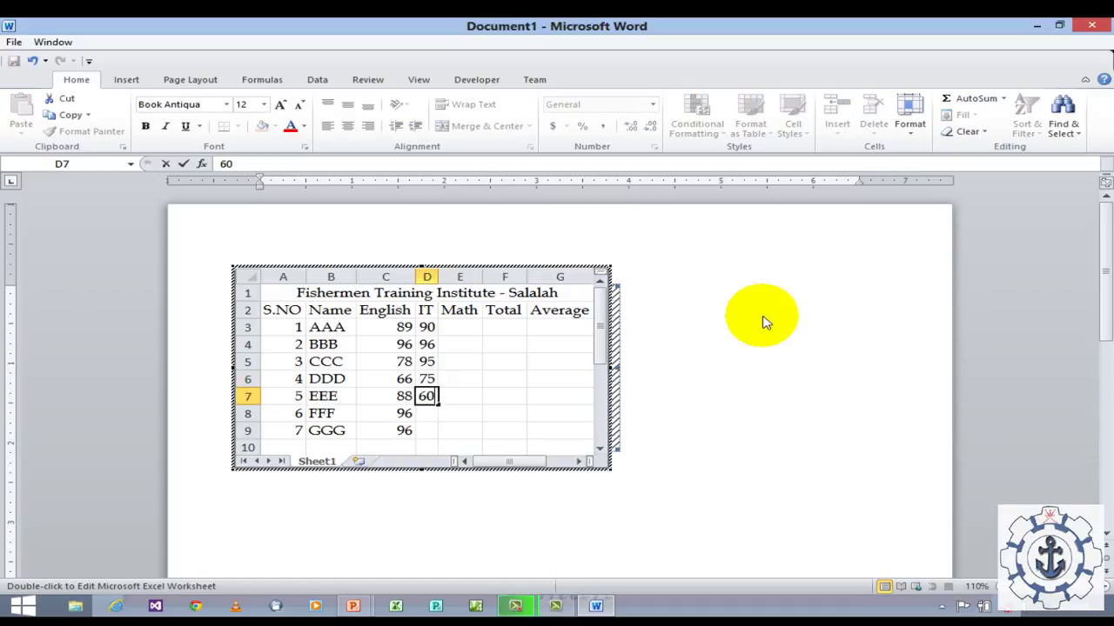
pyautogui.press('Return')
pyautogui.write('85')
pyautogui.press('Return')
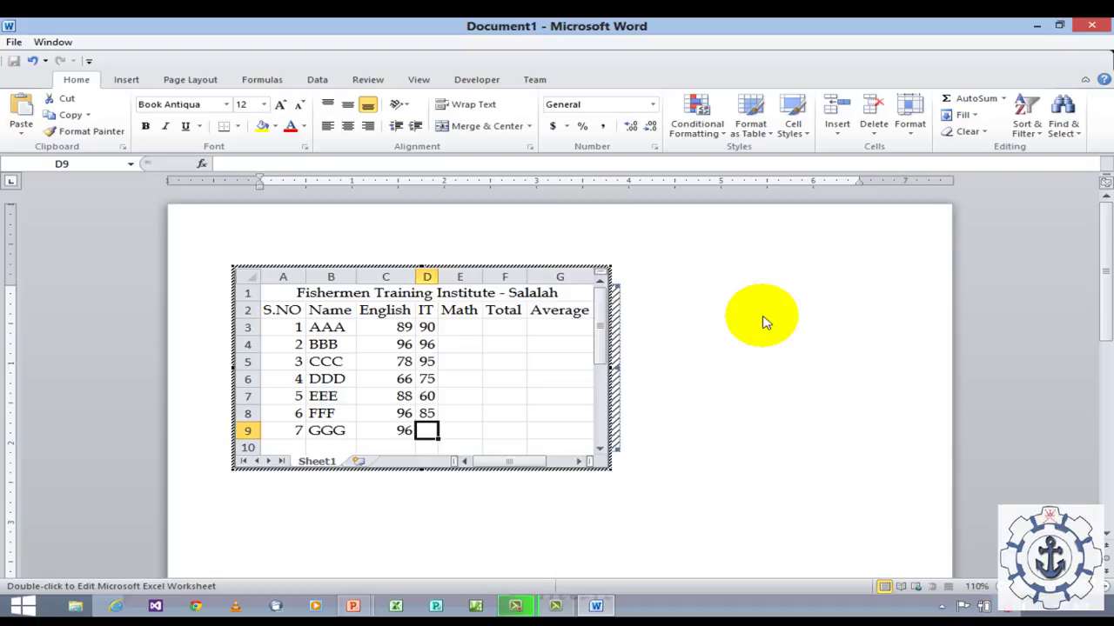
pyautogui.write('6')
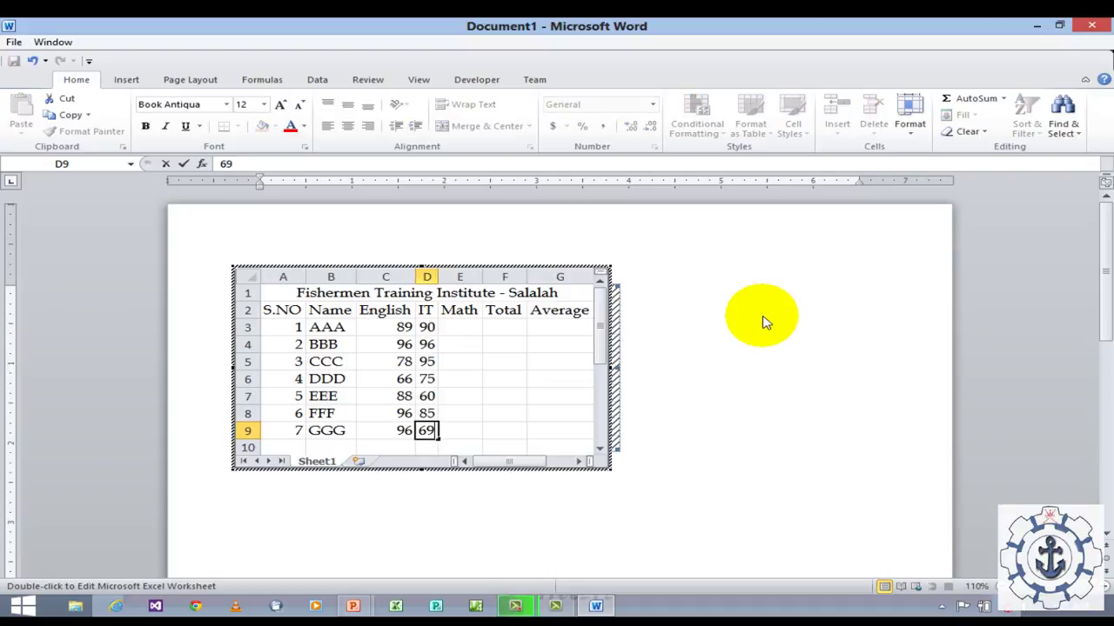
pyautogui.write('9')
# - Enter Math marks 63, 89, 78, 56, 78, 89, 74 in E3:E9
pyautogui.click(471, 327)
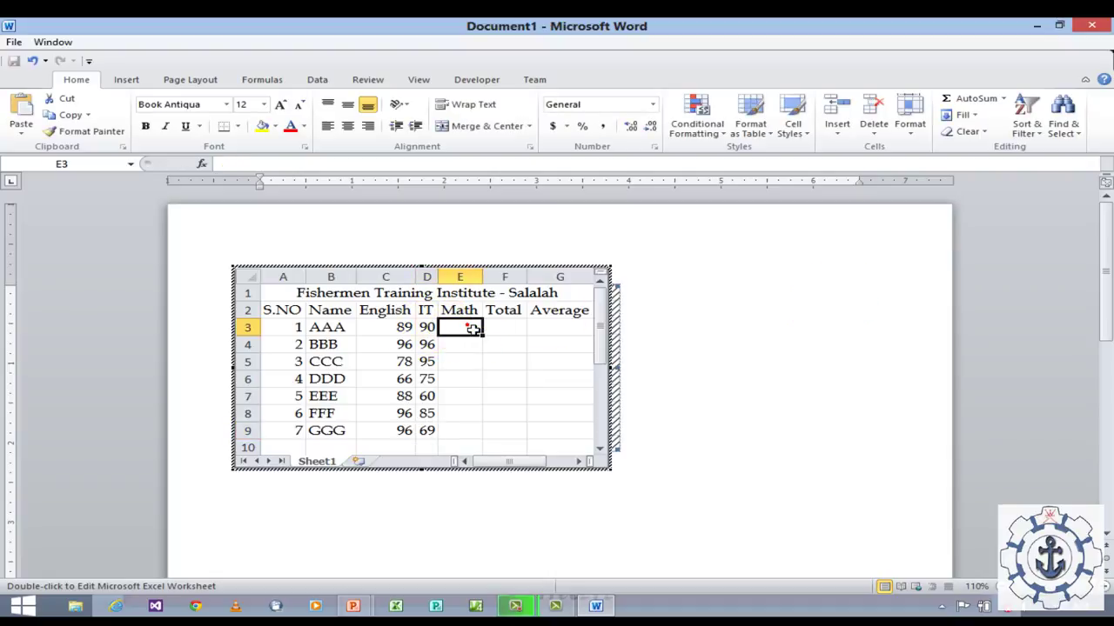
pyautogui.write('8')
pyautogui.press('BackSpace')
pyautogui.press('BackSpace')
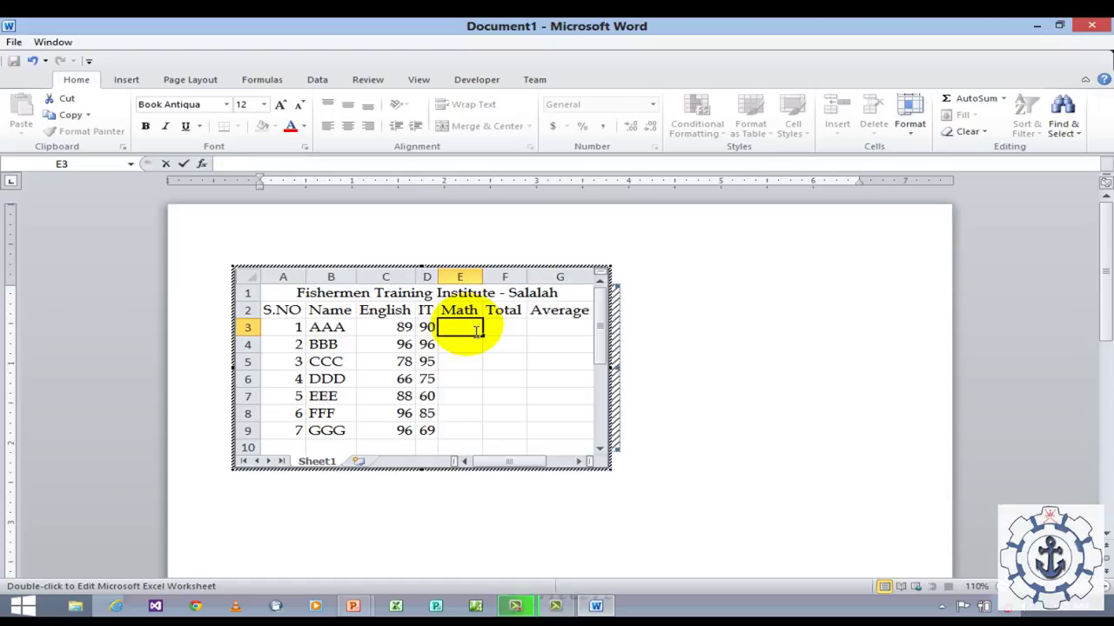
pyautogui.press('Return')
pyautogui.write('89')
pyautogui.press('Return')
pyautogui.write('78')
pyautogui.press('Return')
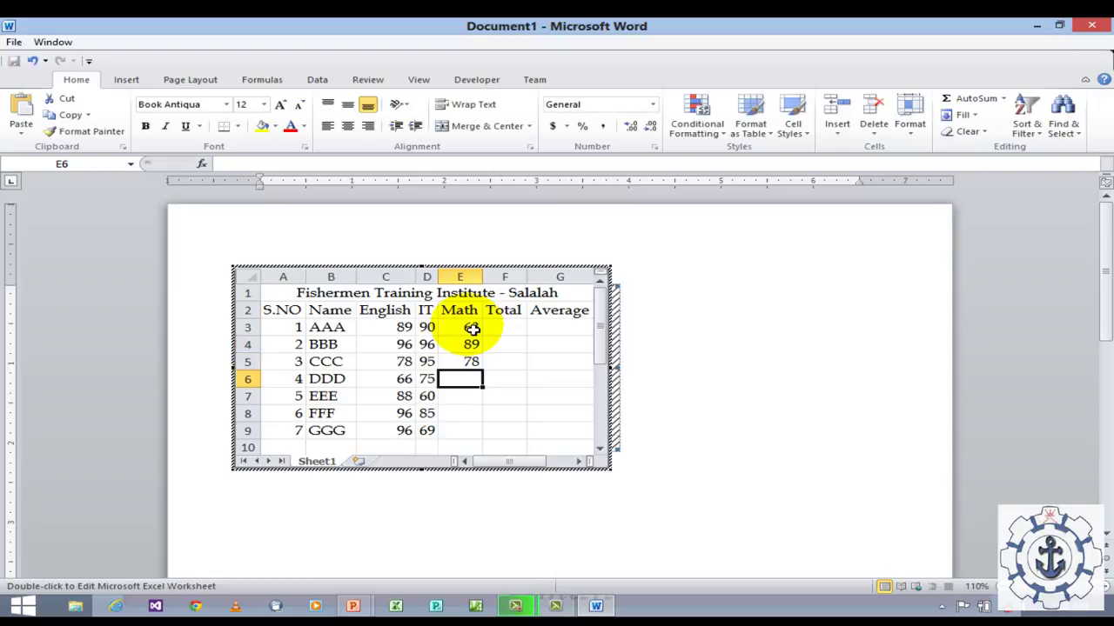
pyautogui.write('56')
pyautogui.press('Return')
pyautogui.write('7')
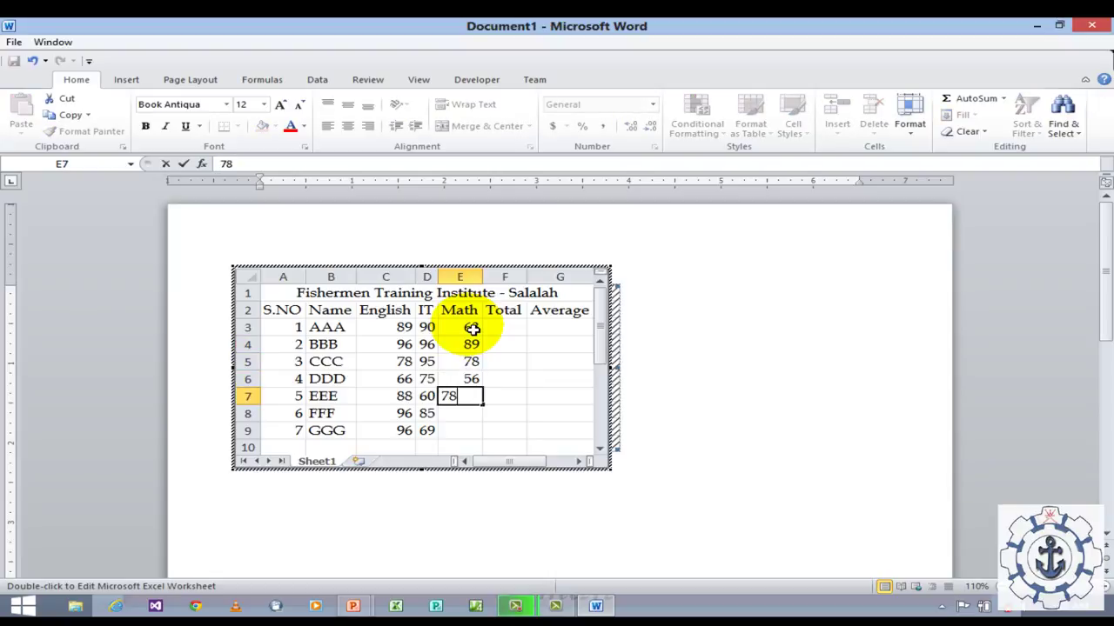
pyautogui.write('8')
pyautogui.press('Return')
pyautogui.write('89')
pyautogui.press('Return')
pyautogui.write('74')
pyautogui.press('Tab')
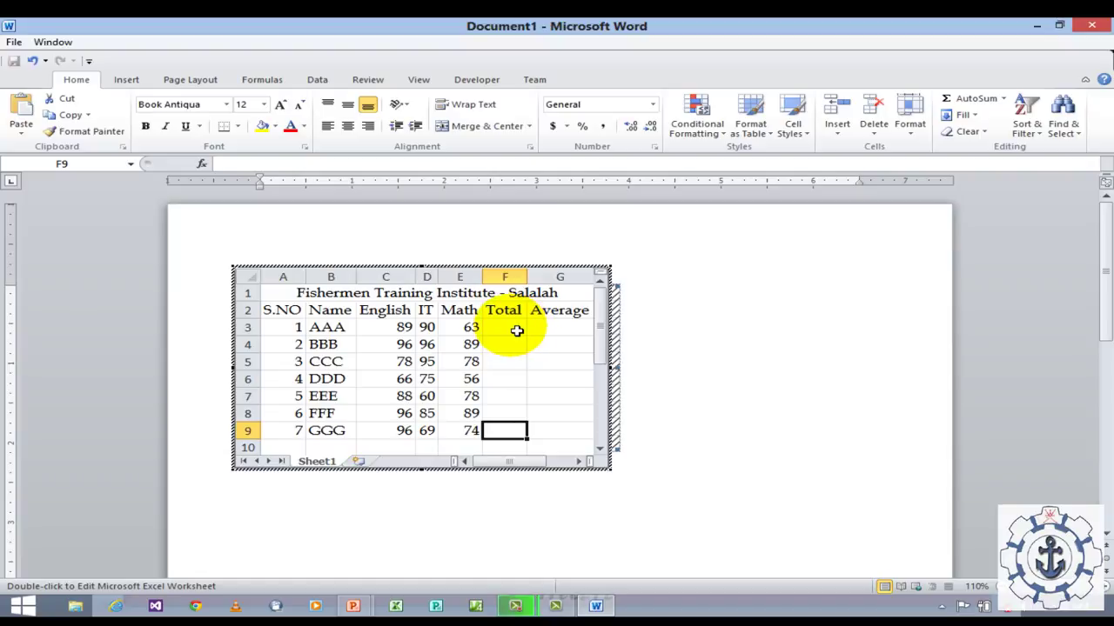
# - Enter =SUM(C3:E3) in F3 and fill it down through F9
pyautogui.click(515, 332)
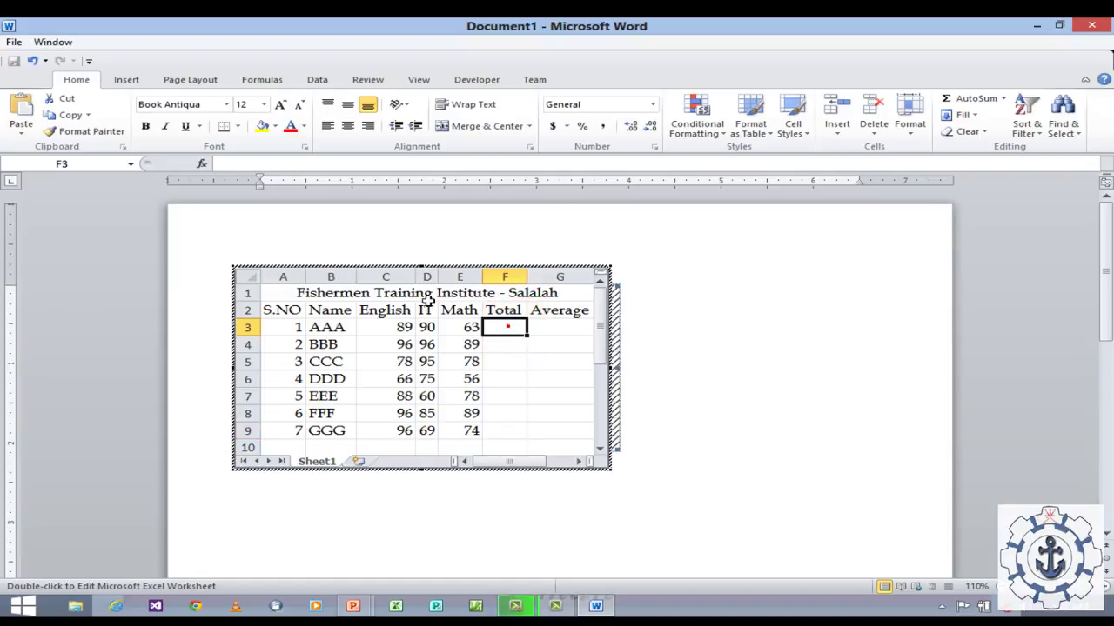
pyautogui.click(288, 165)
pyautogui.write('=sum')
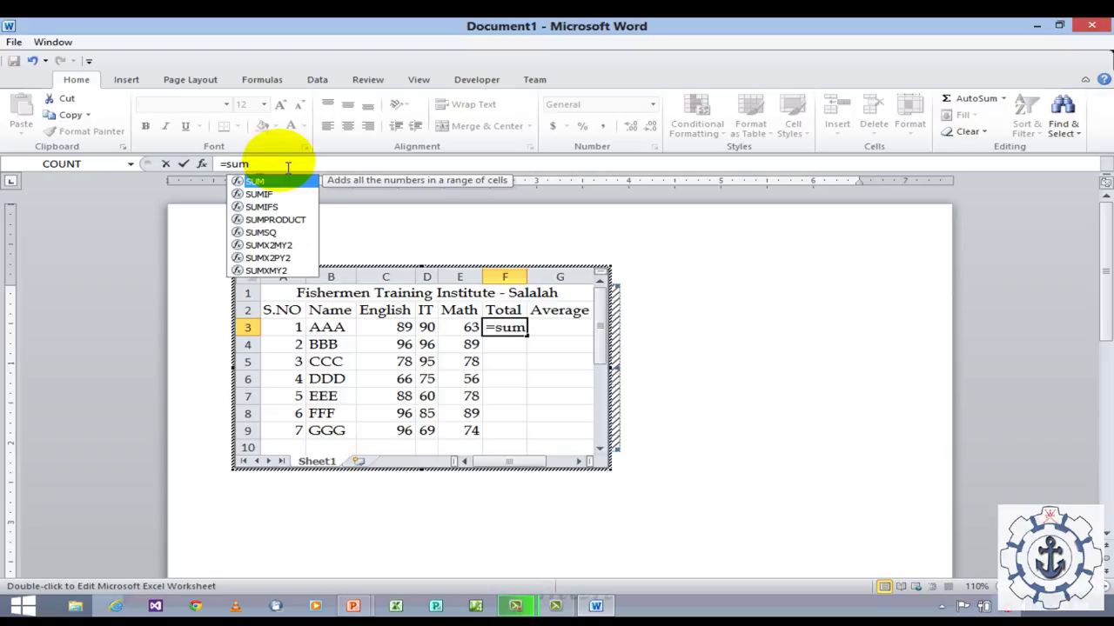
pyautogui.write('(')
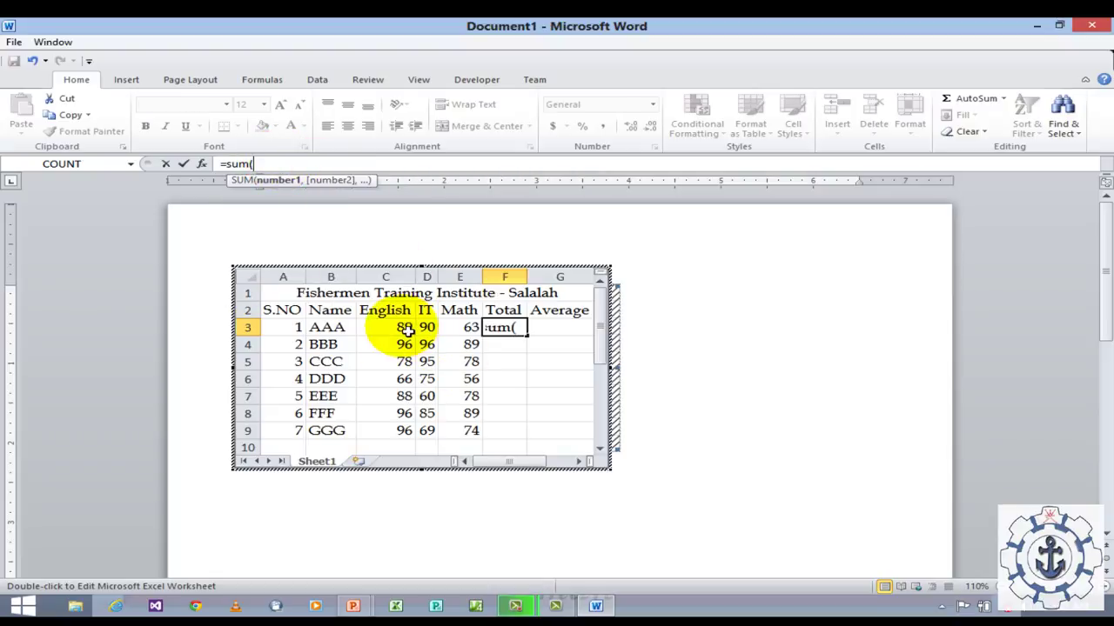
pyautogui.moveTo(410, 325); pyautogui.dragTo(479, 333)
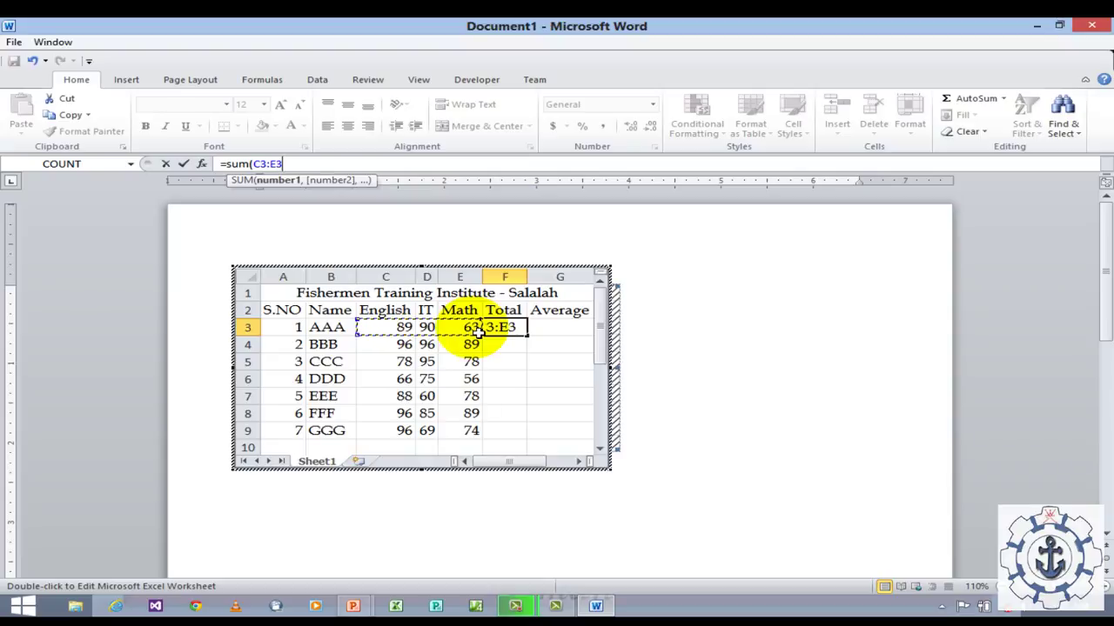
pyautogui.write(')')
pyautogui.press('Return')
pyautogui.click(512, 329)
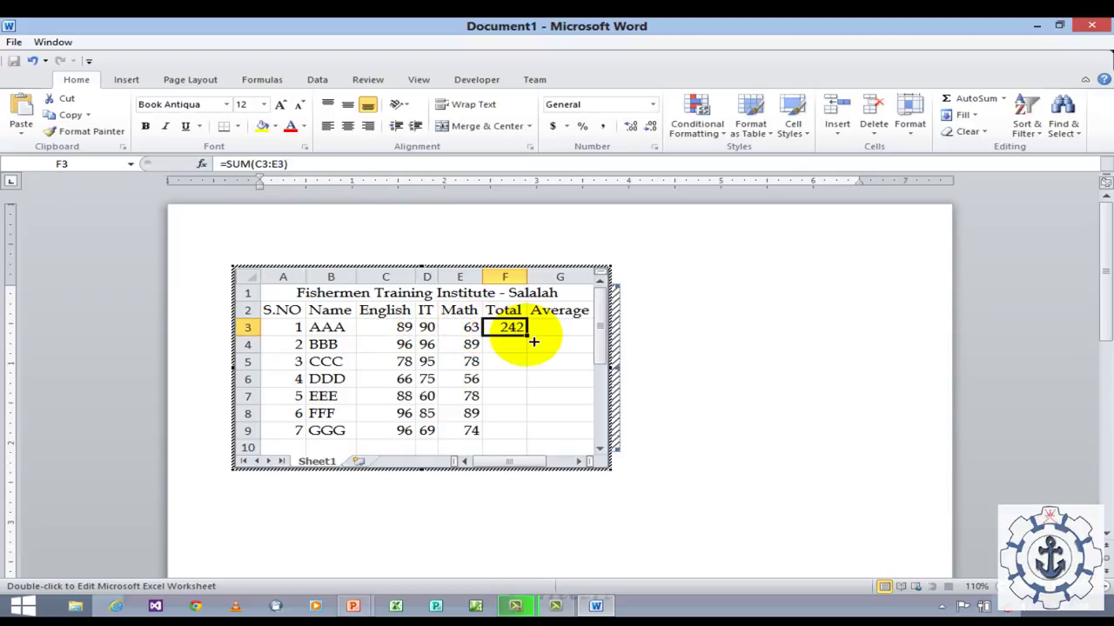
pyautogui.moveTo(528, 337); pyautogui.dragTo(529, 432)
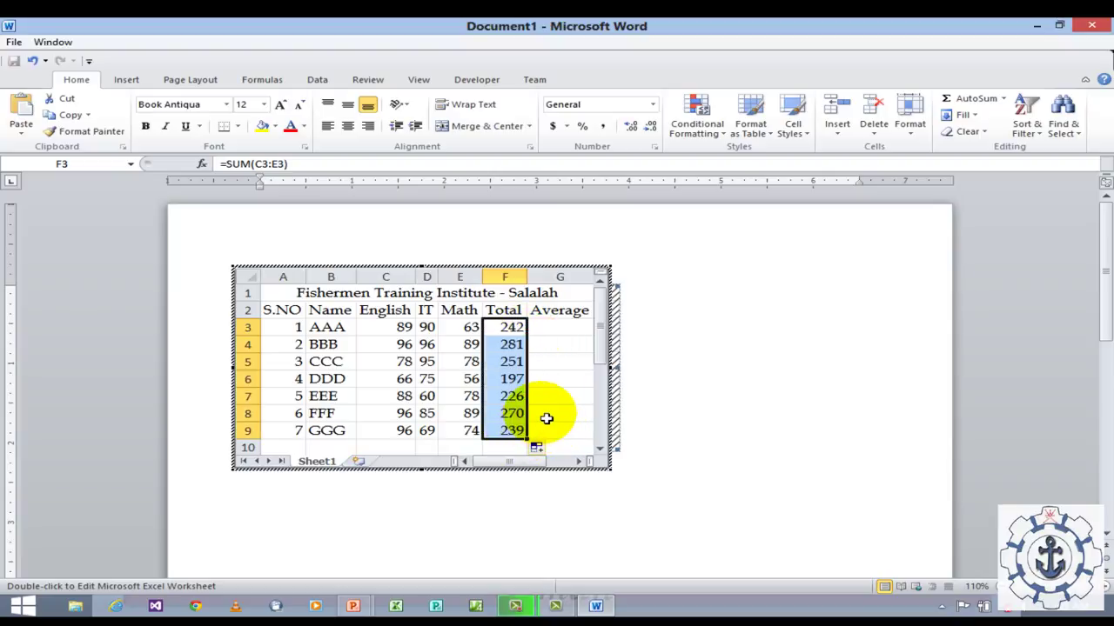
pyautogui.click(294, 328)
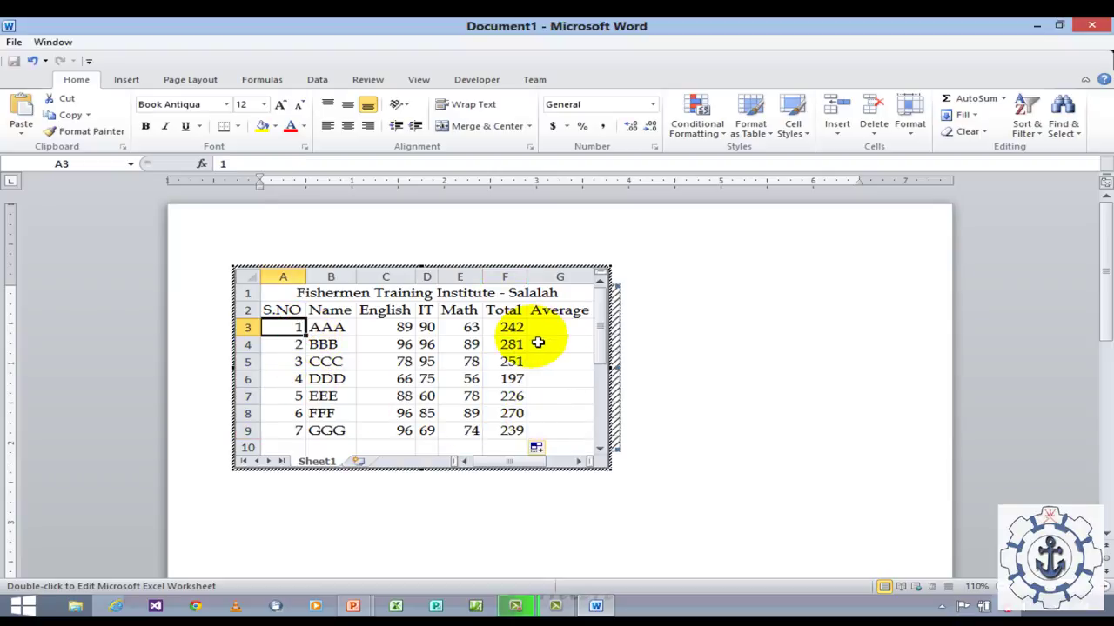
pyautogui.moveTo(513, 328); pyautogui.dragTo(528, 435)
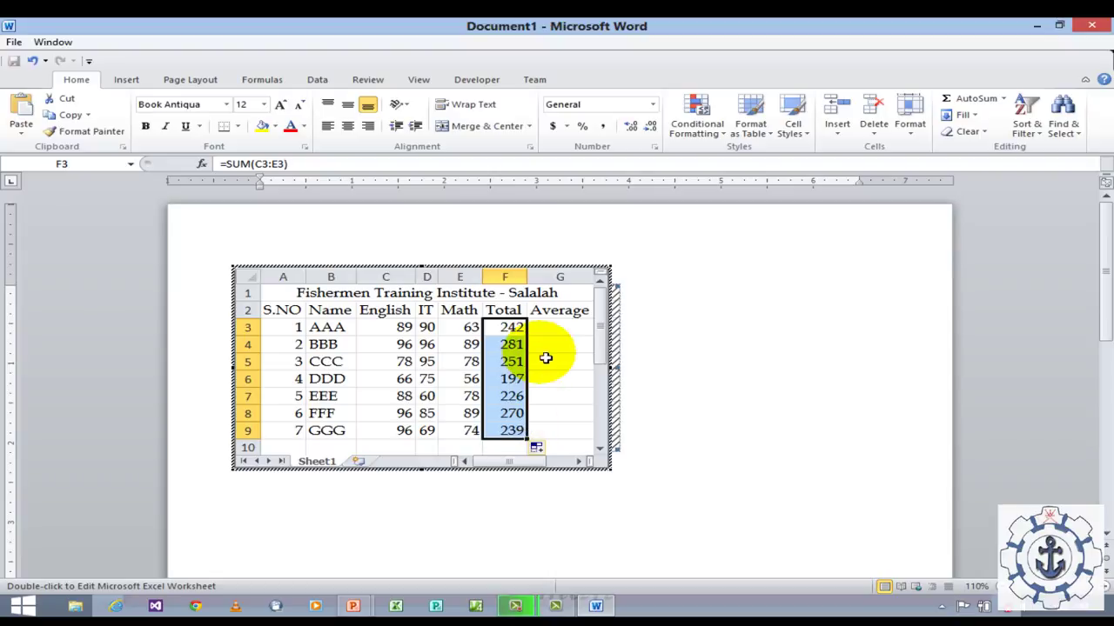
# - Enter =AVERAGE(C3:E3) in cell G3 to average the first student's three marks
pyautogui.click(552, 330)
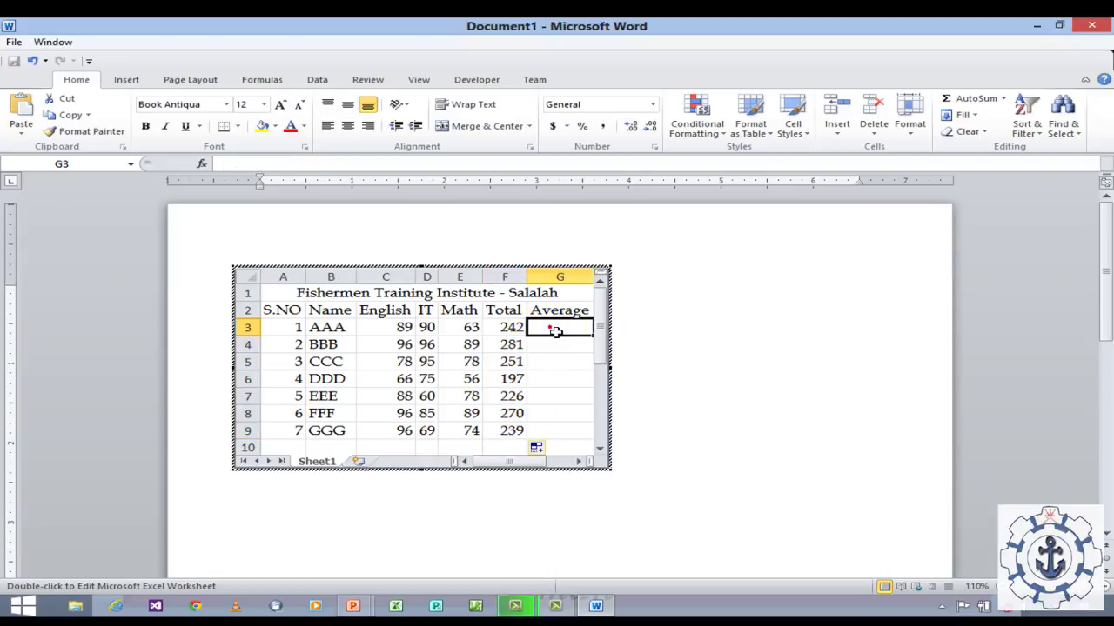
pyautogui.click(224, 163)
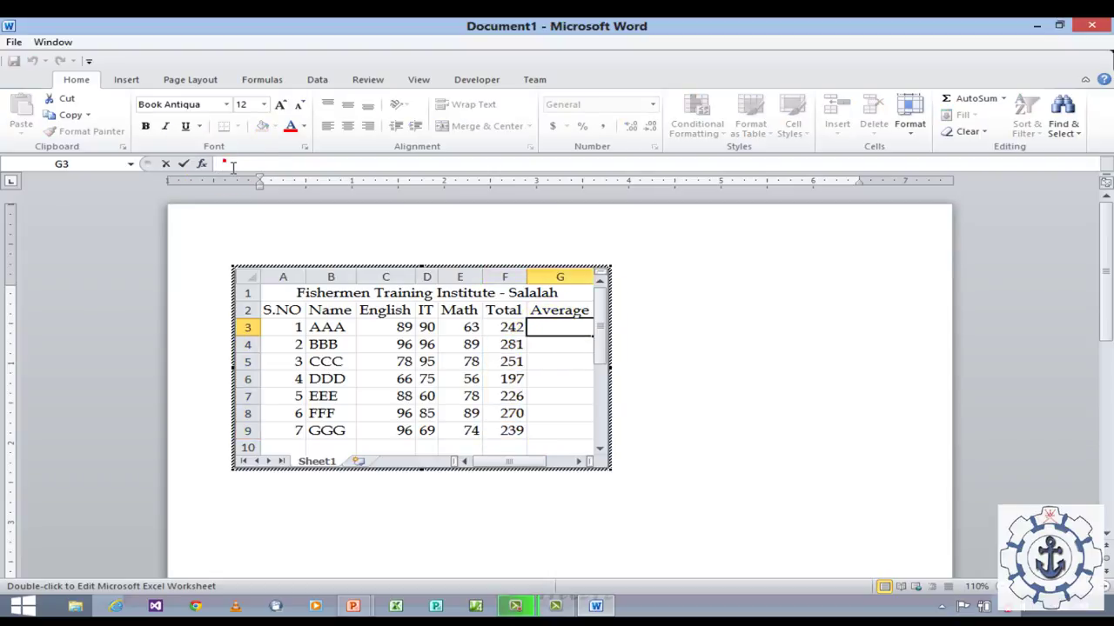
pyautogui.write('=')
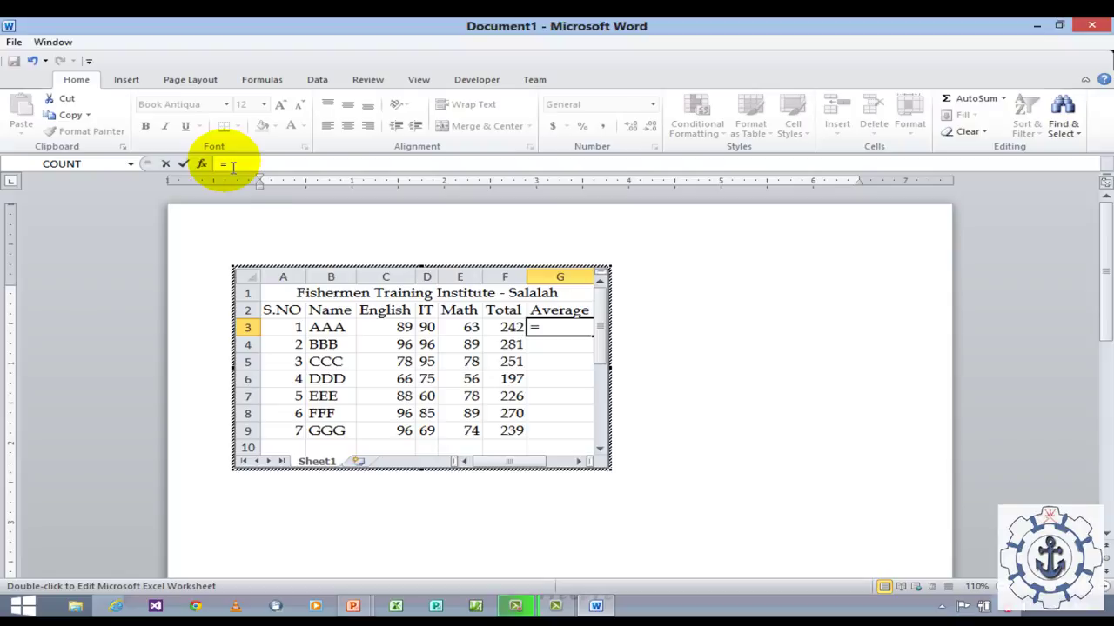
pyautogui.write('av')
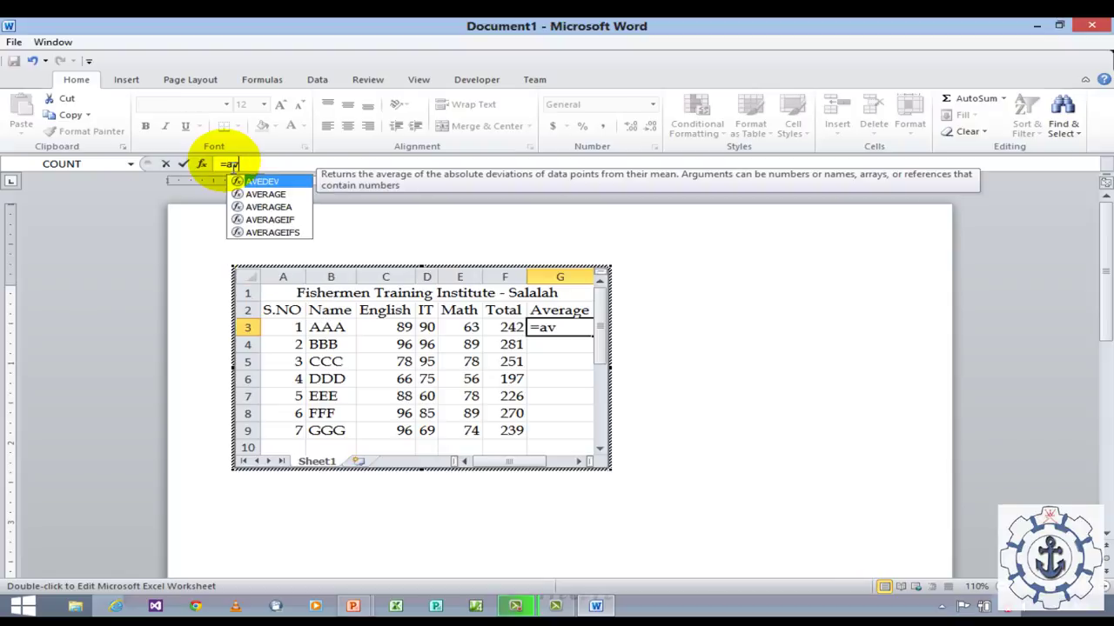
pyautogui.press('Down')
pyautogui.press('Tab')
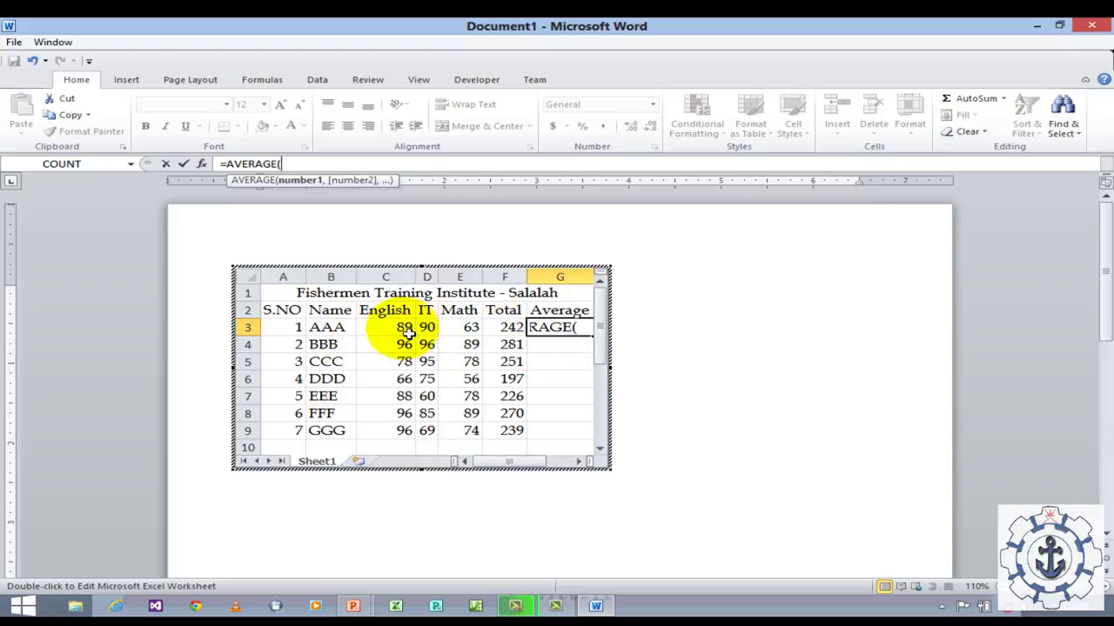
pyautogui.moveTo(405, 332); pyautogui.dragTo(467, 331)
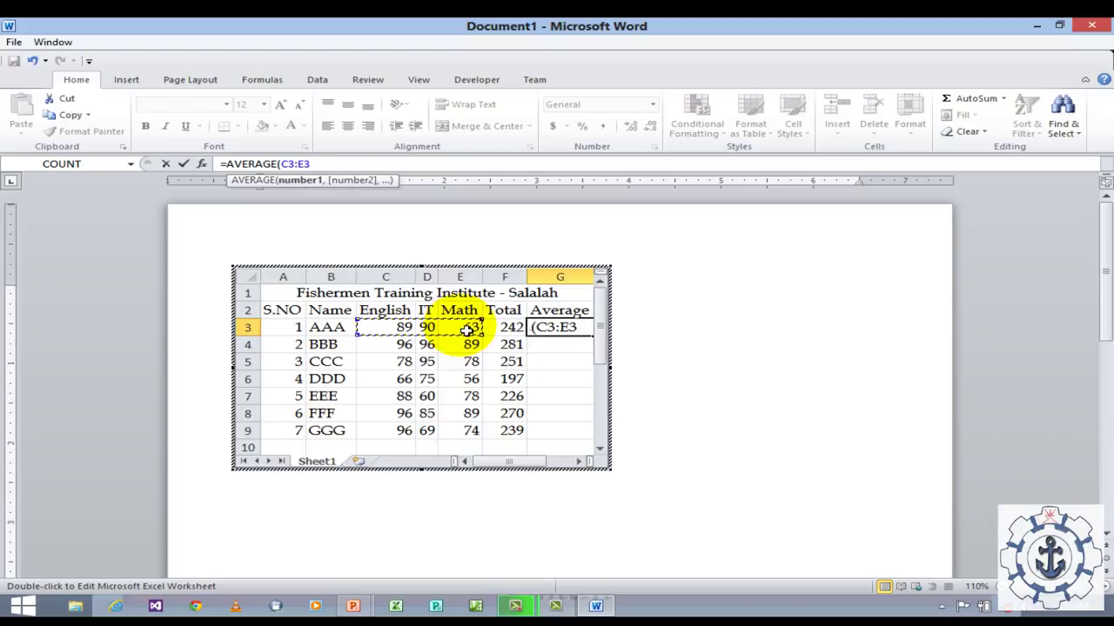
pyautogui.write(')')
pyautogui.press('Return')
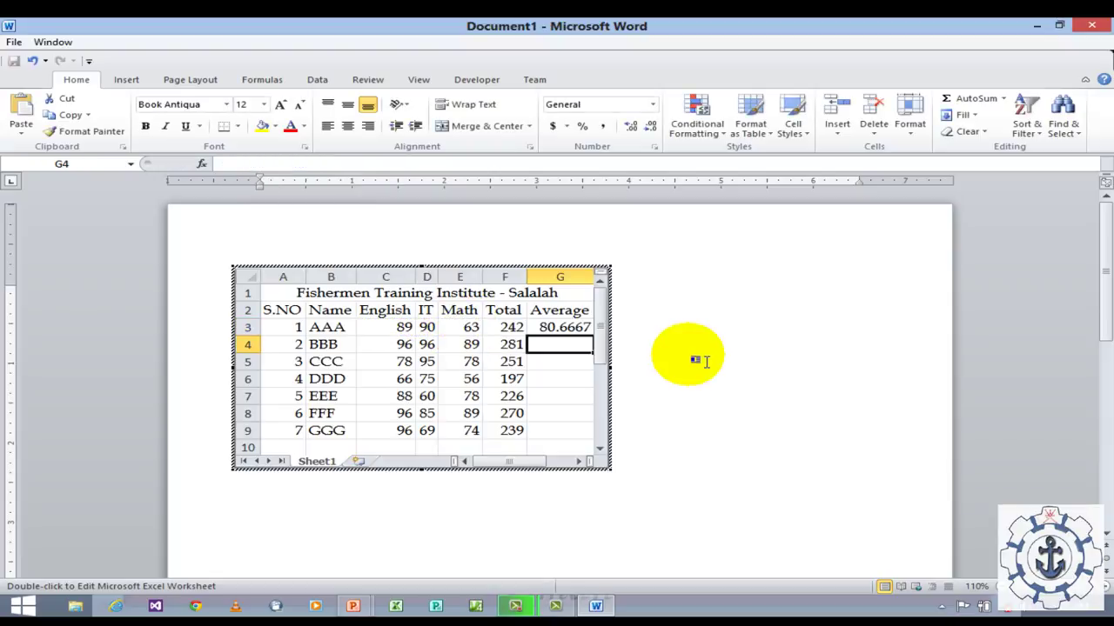
# - Fill the G3 average formula down to G9 for the remaining students
pyautogui.click(586, 331)
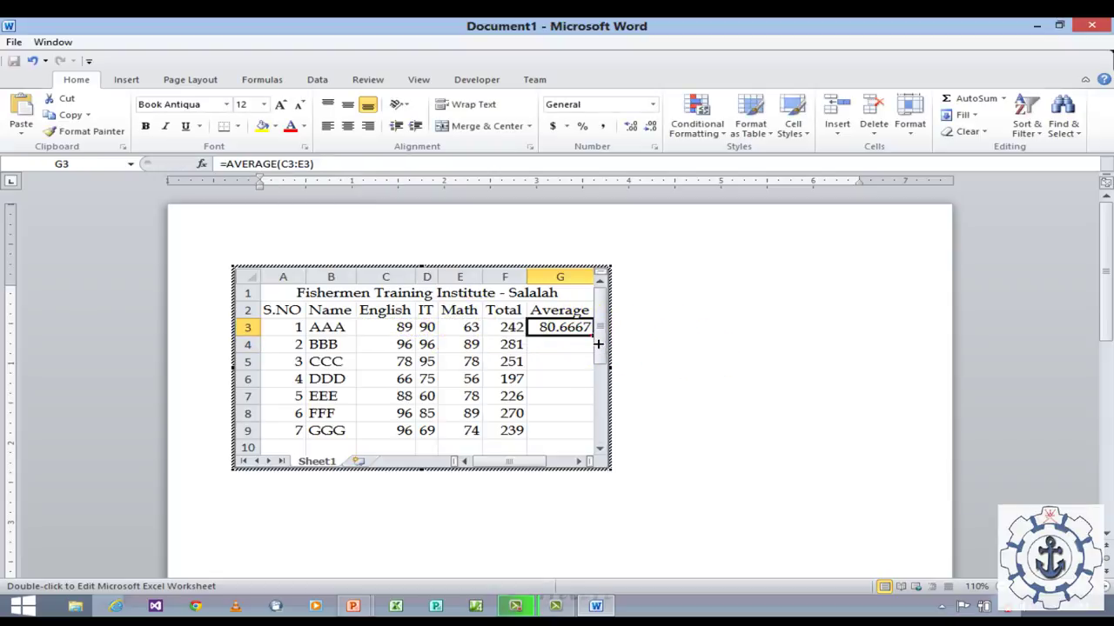
pyautogui.moveTo(593, 336); pyautogui.dragTo(598, 442)
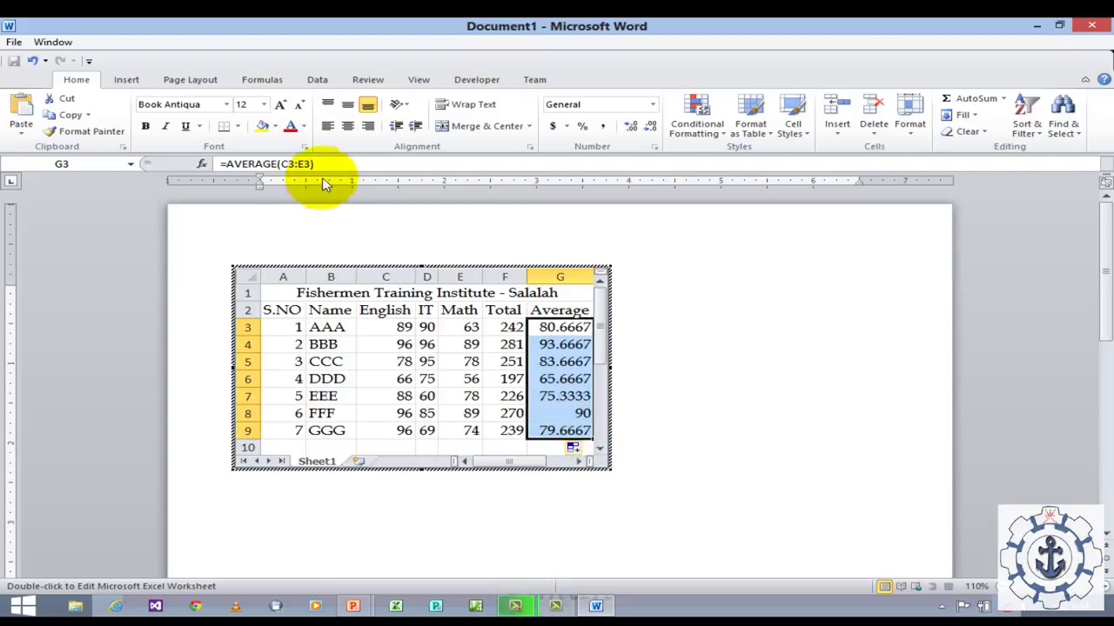
pyautogui.click(385, 167)
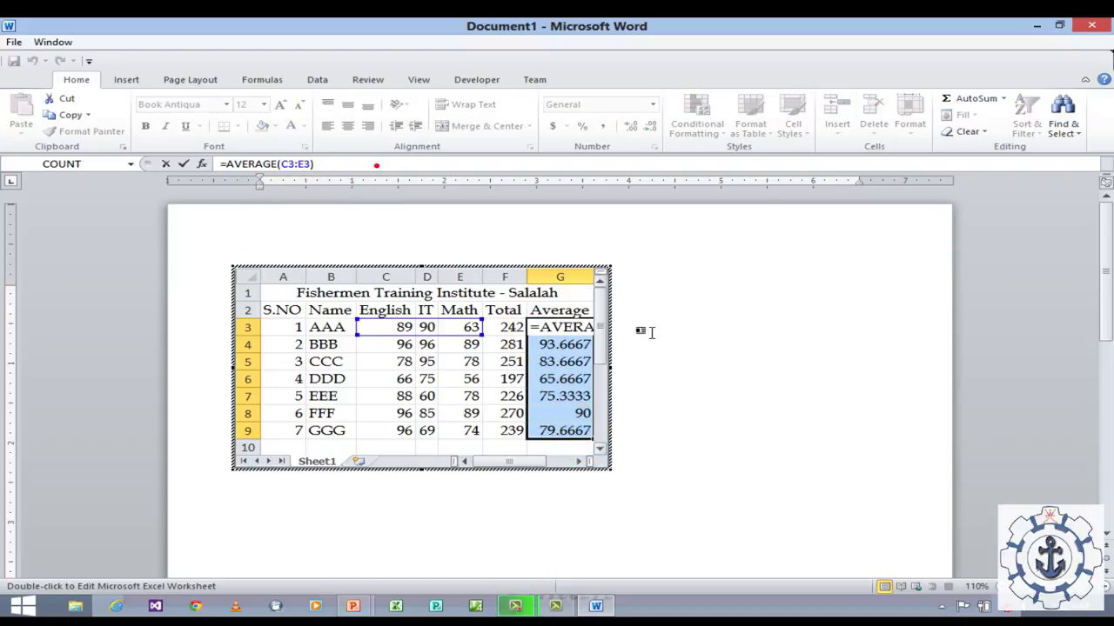
pyautogui.click(653, 331)
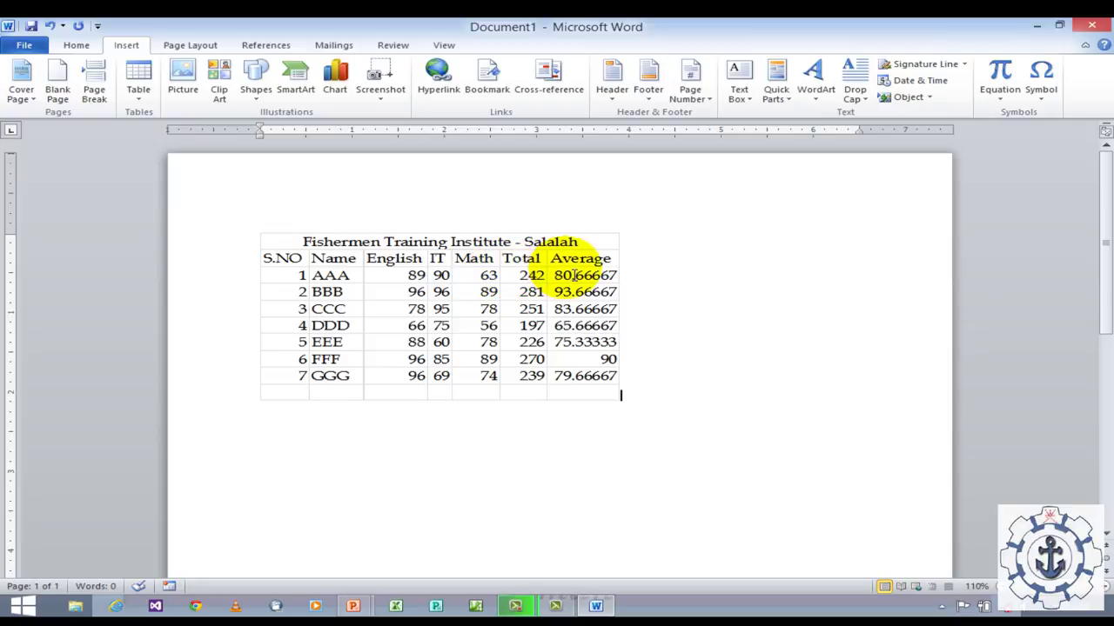
pyautogui.doubleClick(562, 275)
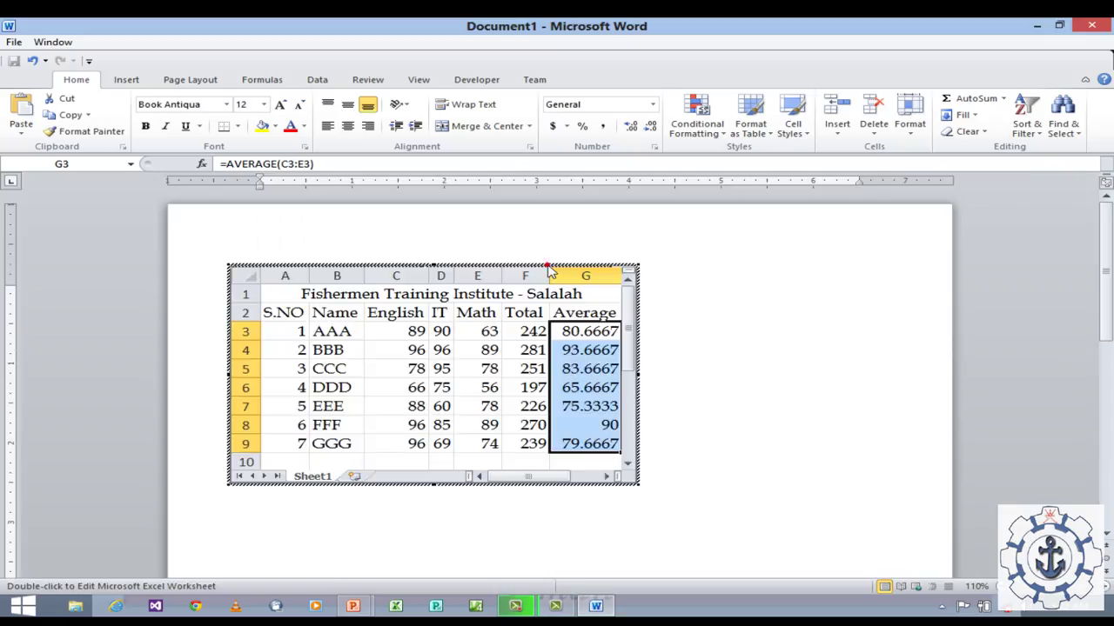
pyautogui.click(548, 269)
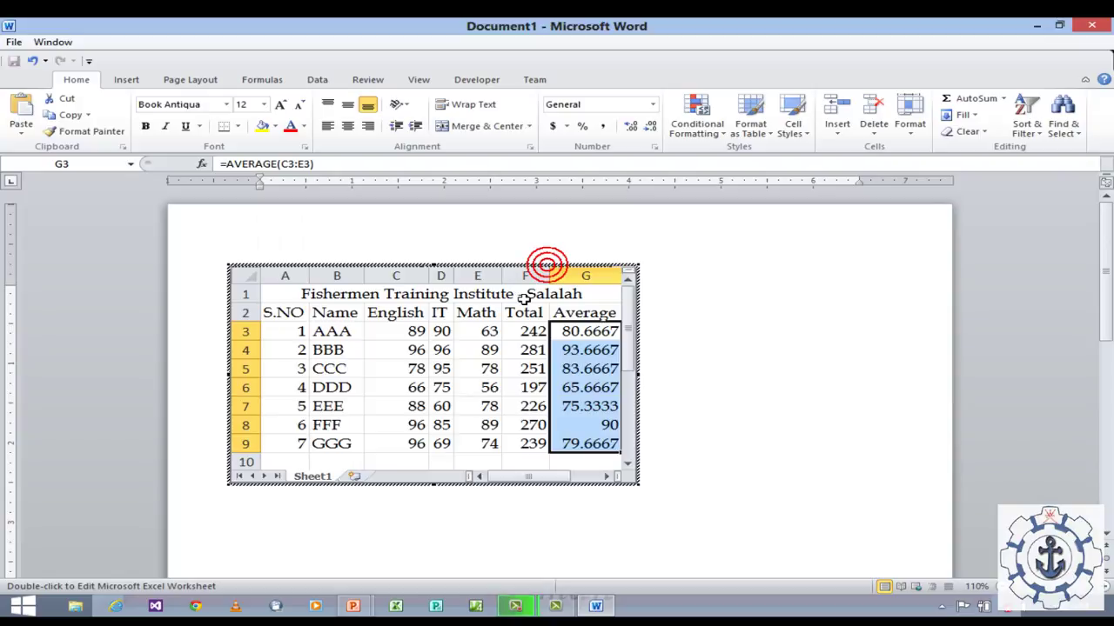
pyautogui.click(410, 361)
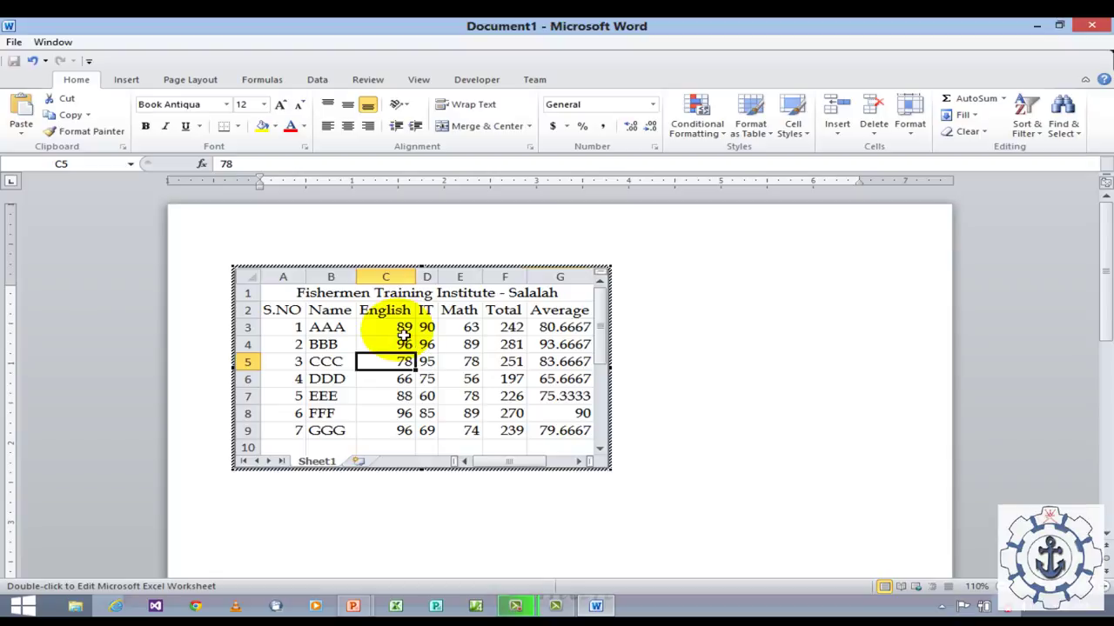
pyautogui.moveTo(388, 328); pyautogui.dragTo(470, 437)
# - Apply a Greater Than 90 rule to C3:E9 using Light Red Fill with Dark Red Text
pyautogui.click(430, 377)
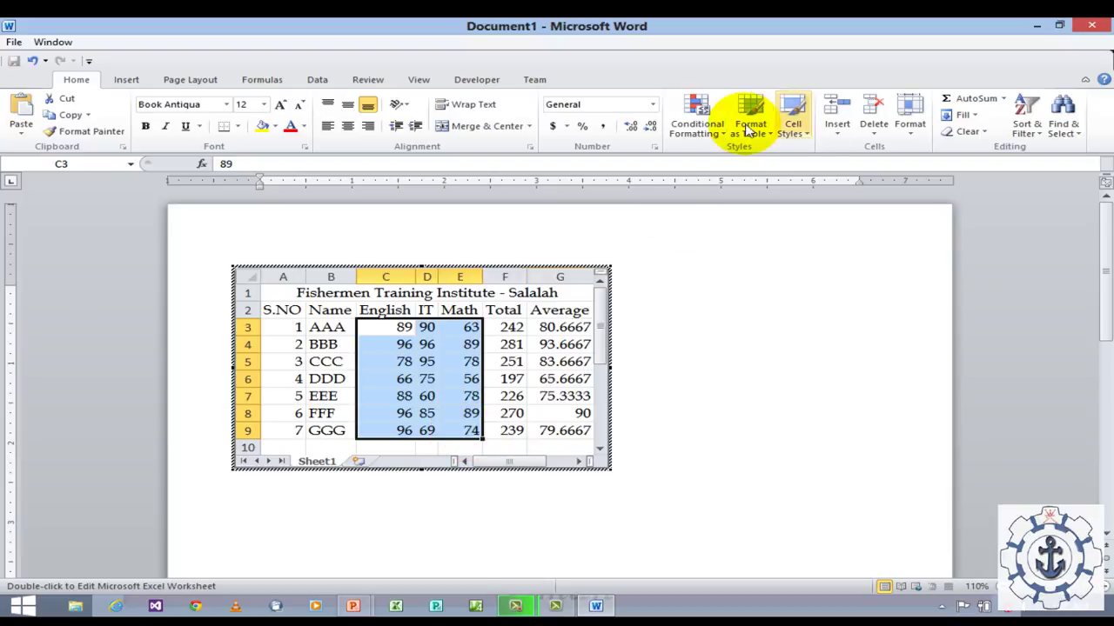
pyautogui.click(712, 134)
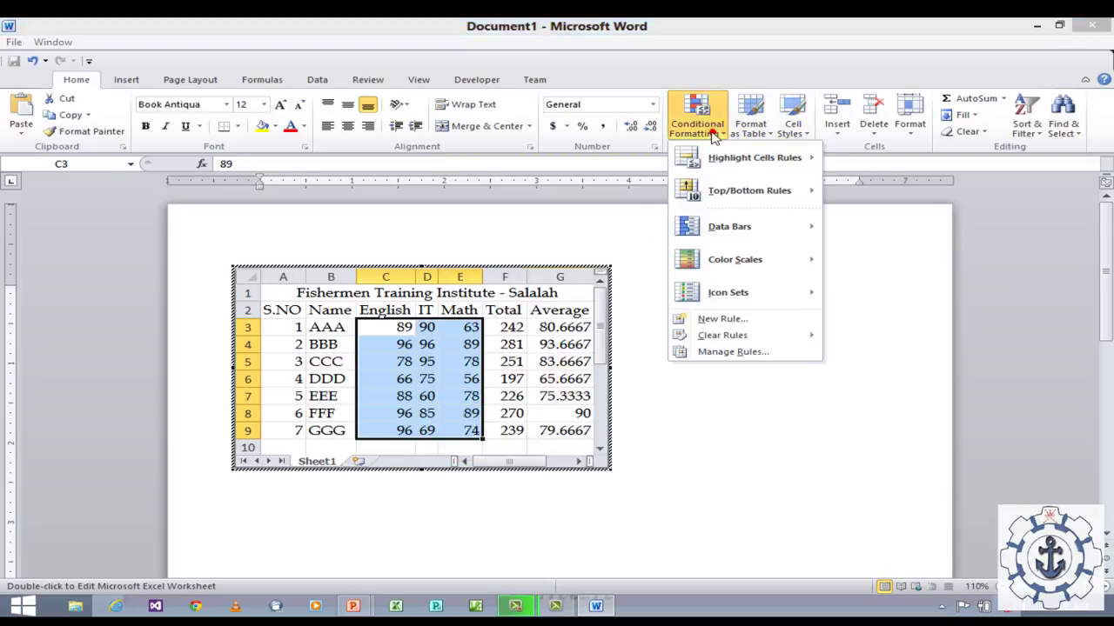
pyautogui.moveTo(694, 165)
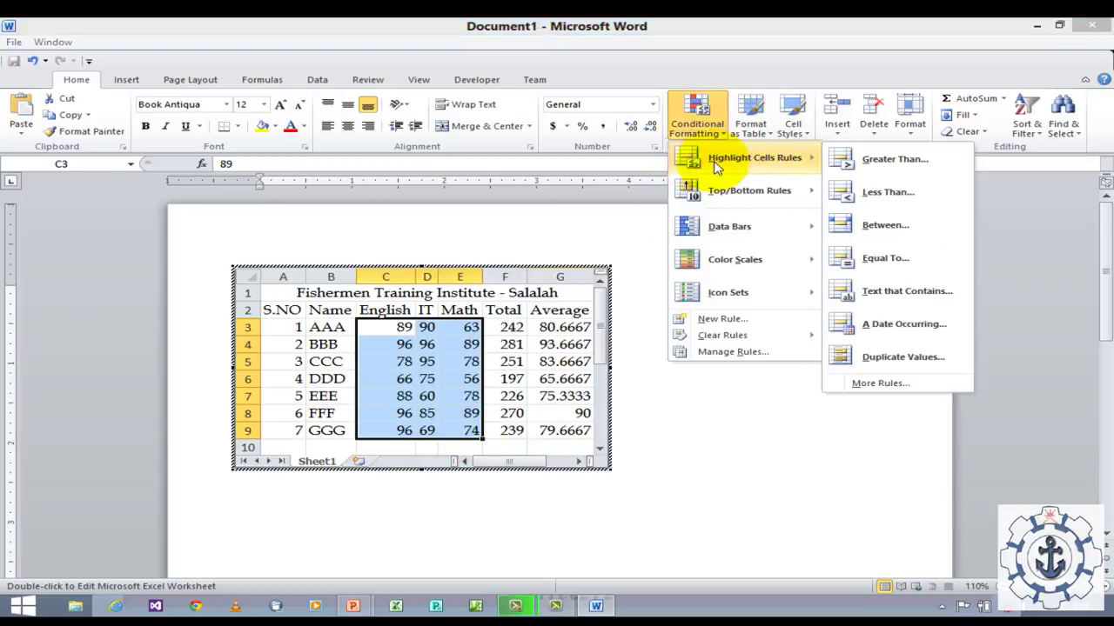
pyautogui.click(870, 163)
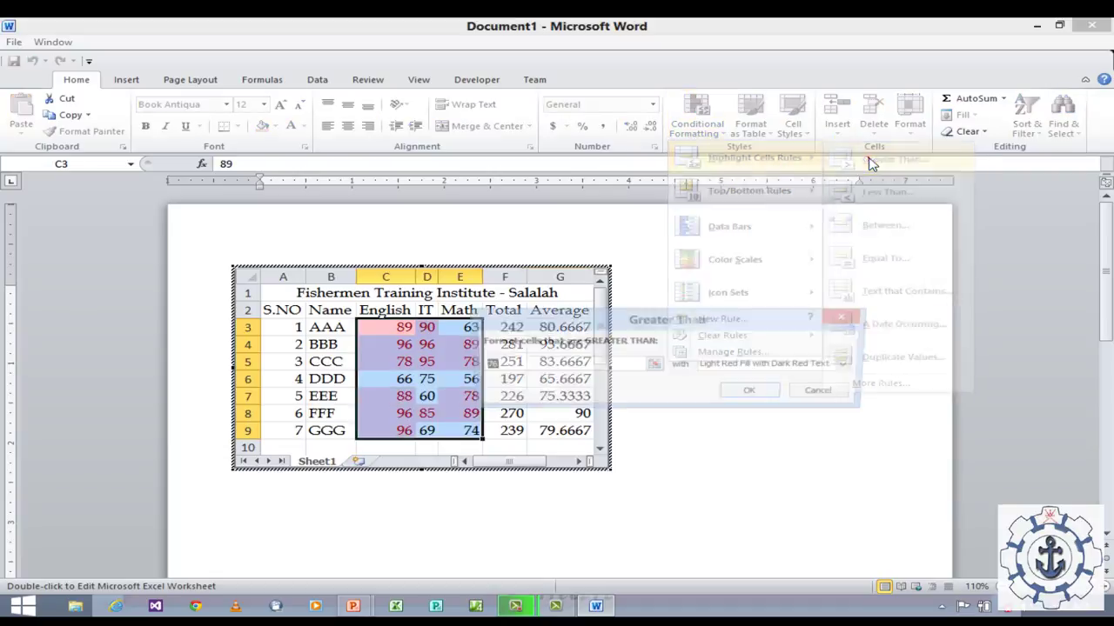
pyautogui.write('90')
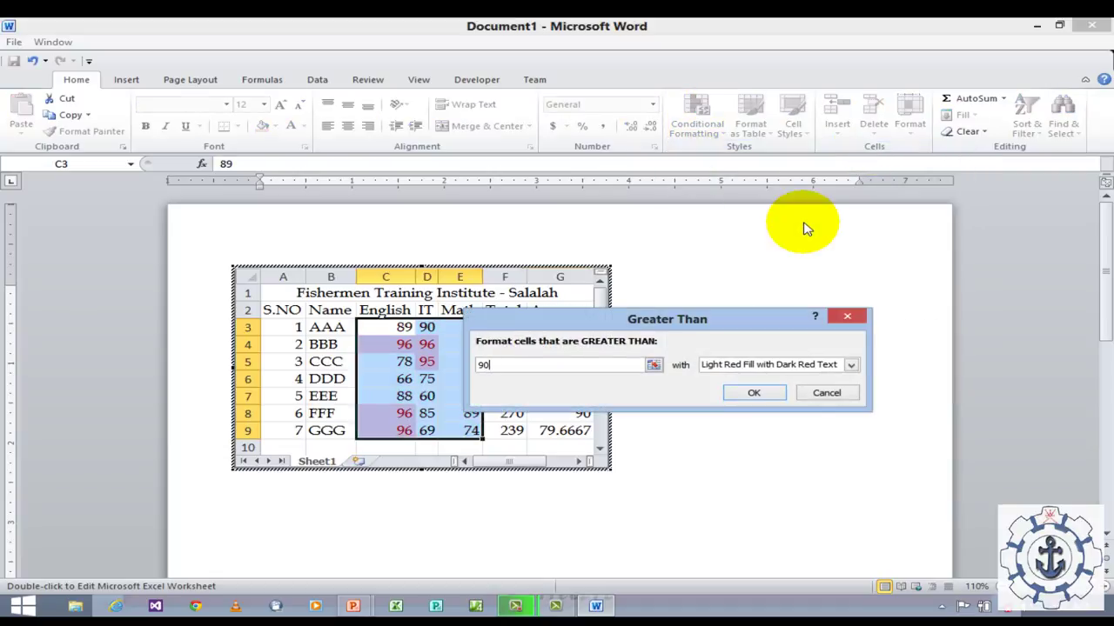
pyautogui.click(758, 363)
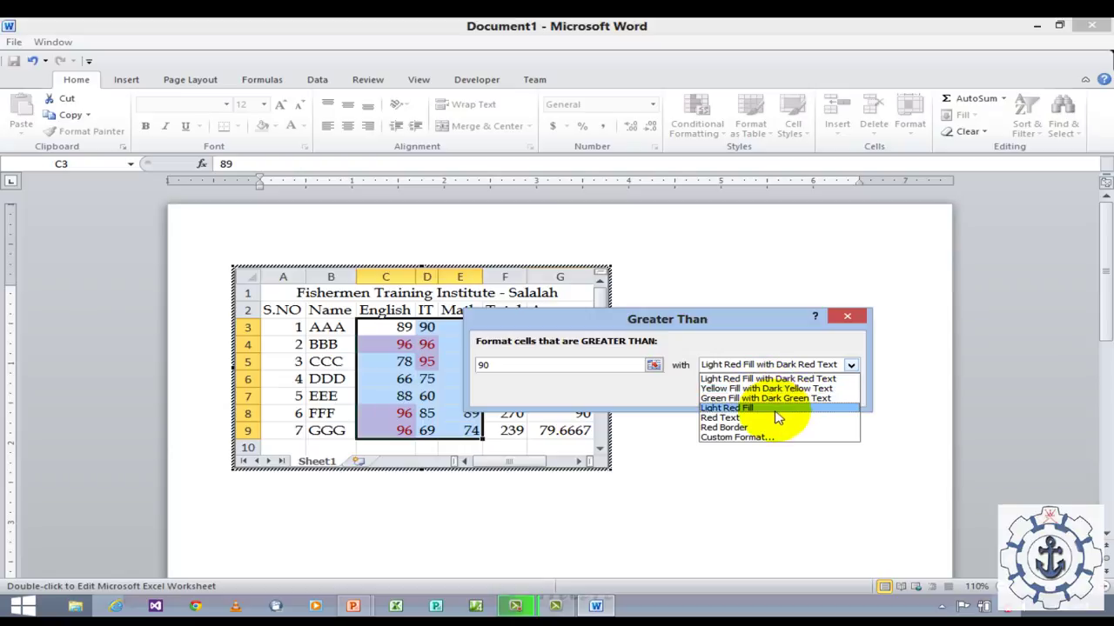
pyautogui.click(755, 379)
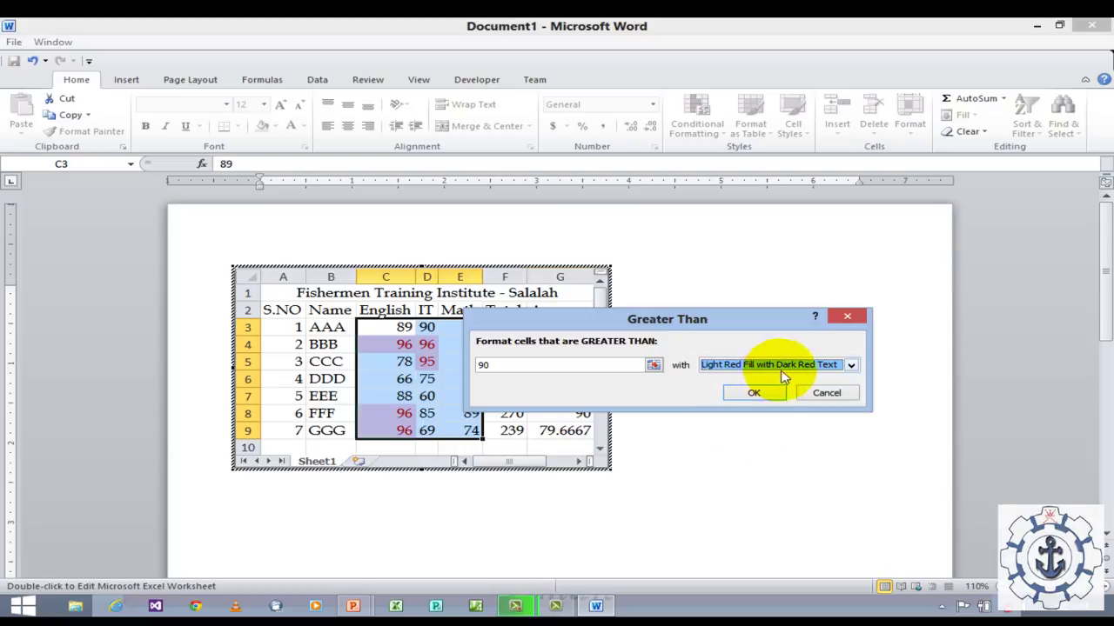
pyautogui.click(771, 395)
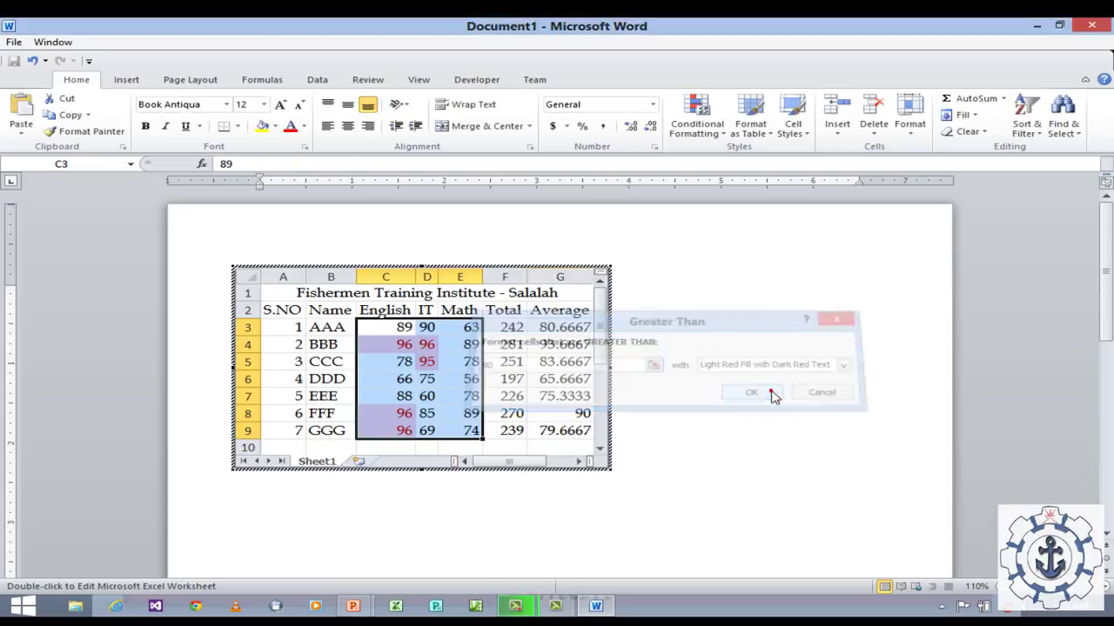
pyautogui.click(716, 402)
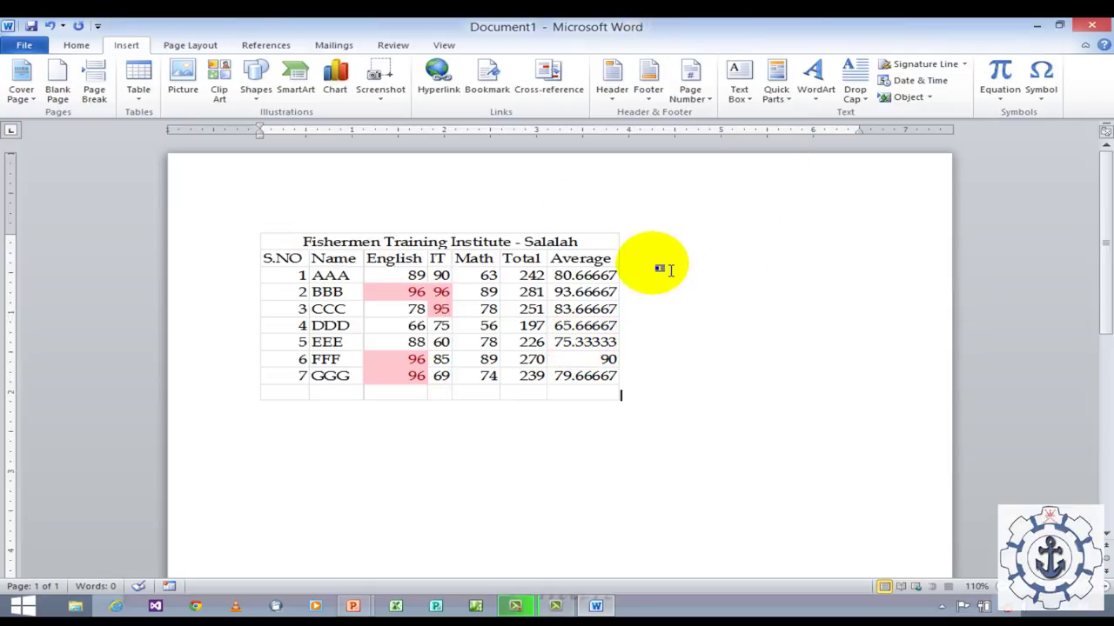
pyautogui.doubleClick(609, 269)
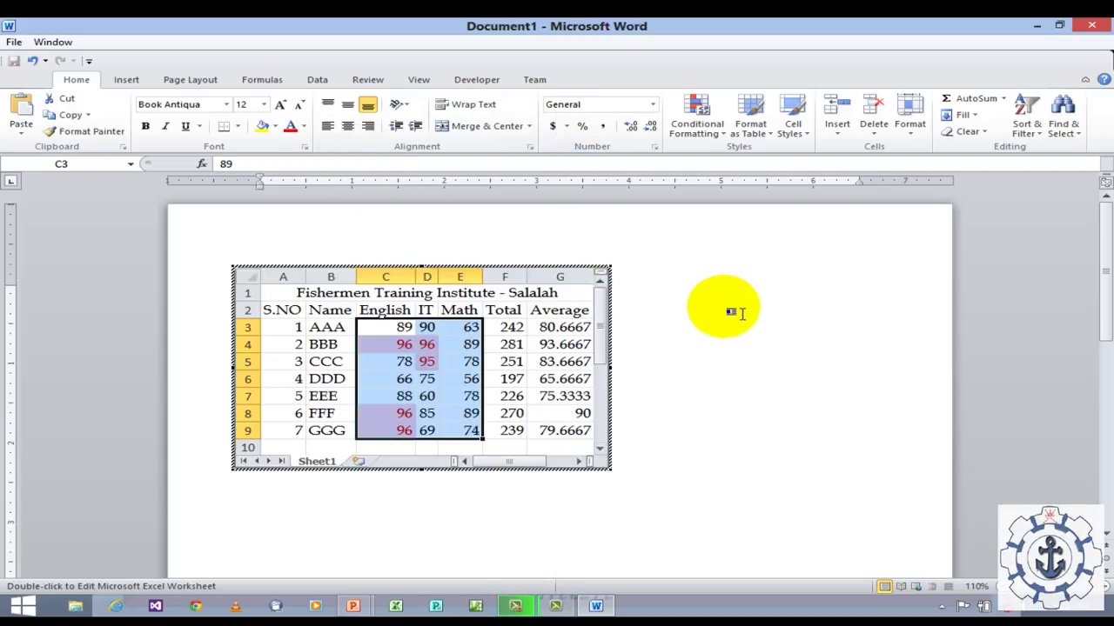
pyautogui.click(677, 328)
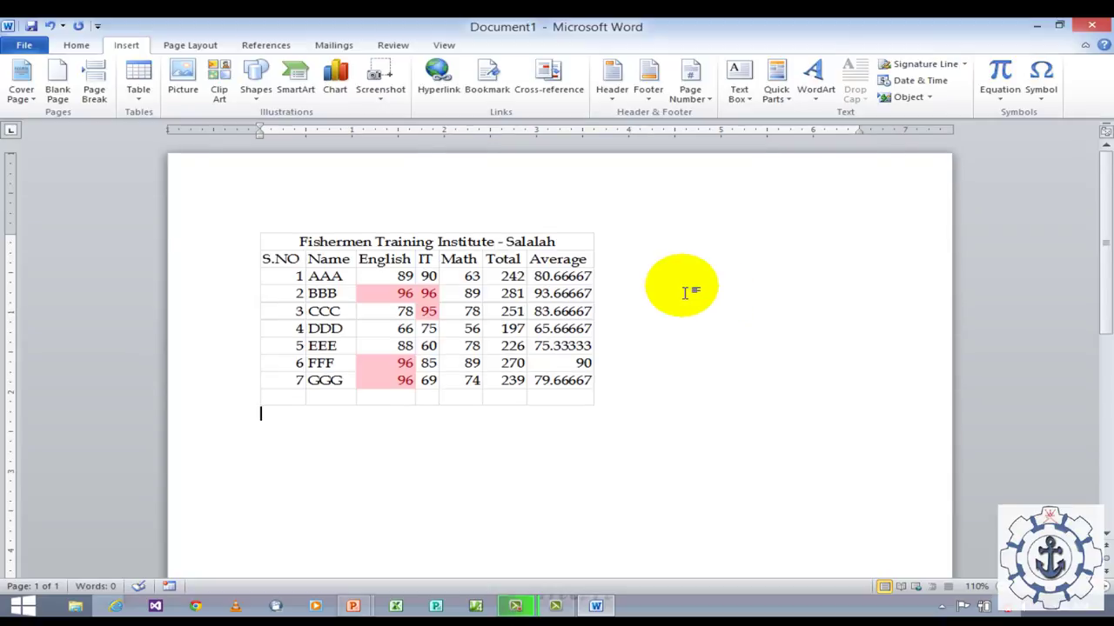
pyautogui.click(142, 97)
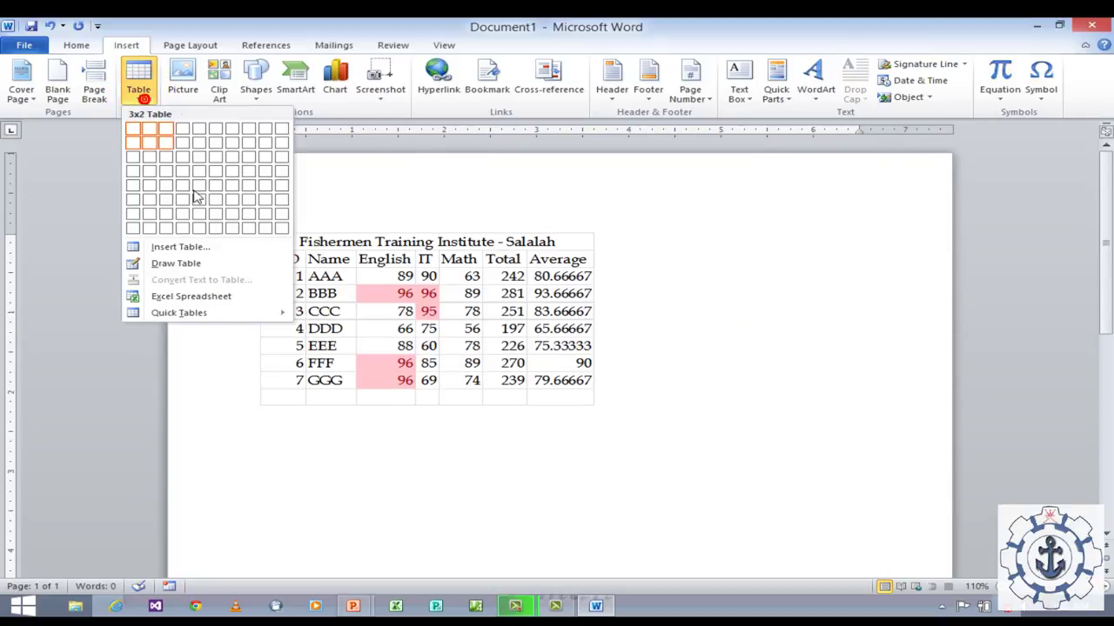
pyautogui.click(166, 298)
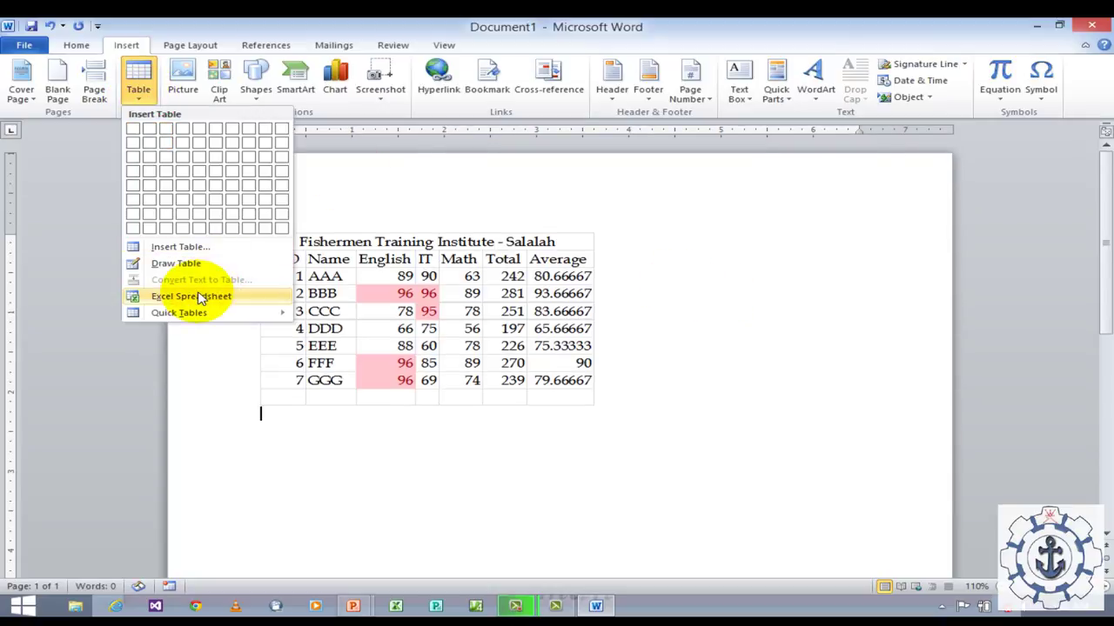
pyautogui.click(727, 261)
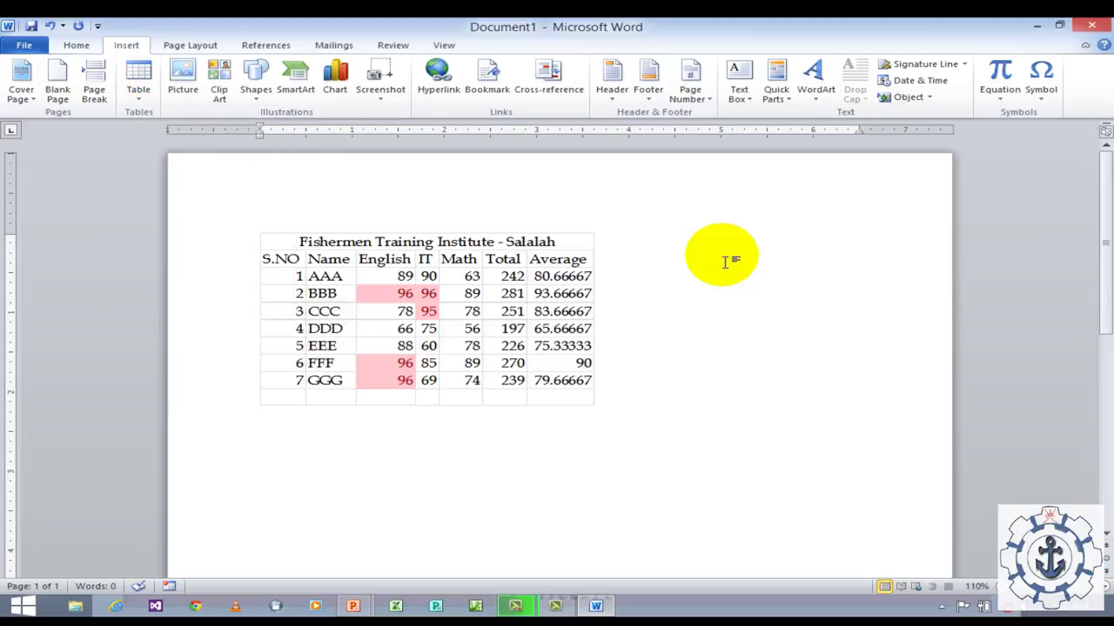